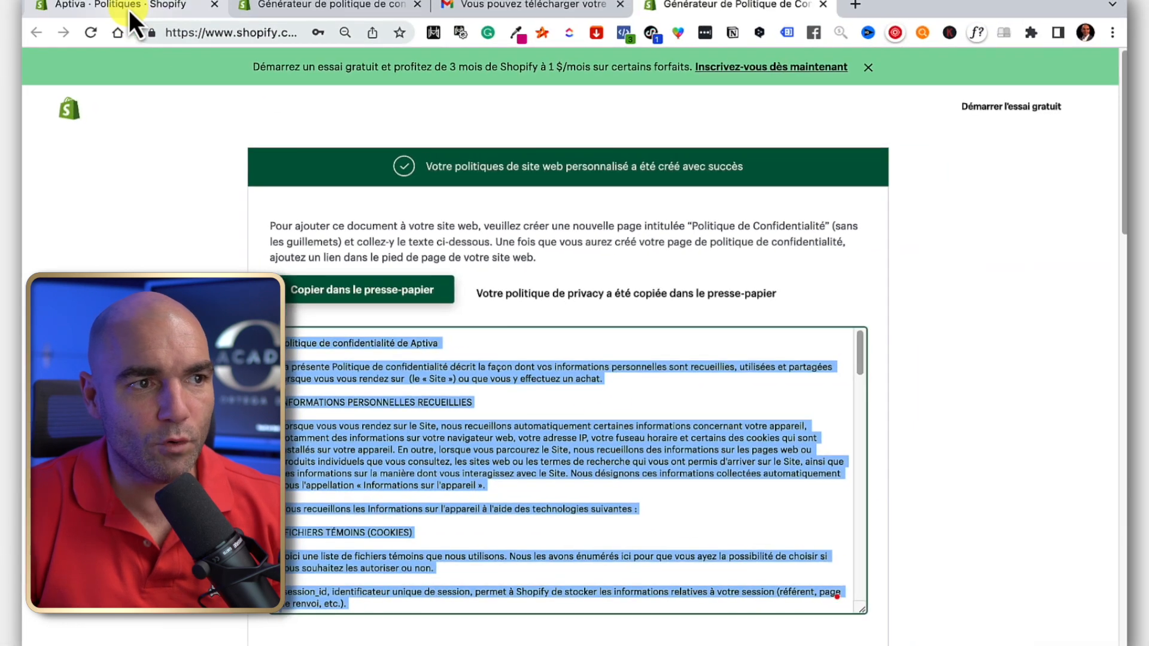
Switch back to the Shopify admin store policies page with the privacy policy text copied.
click(128, 9)
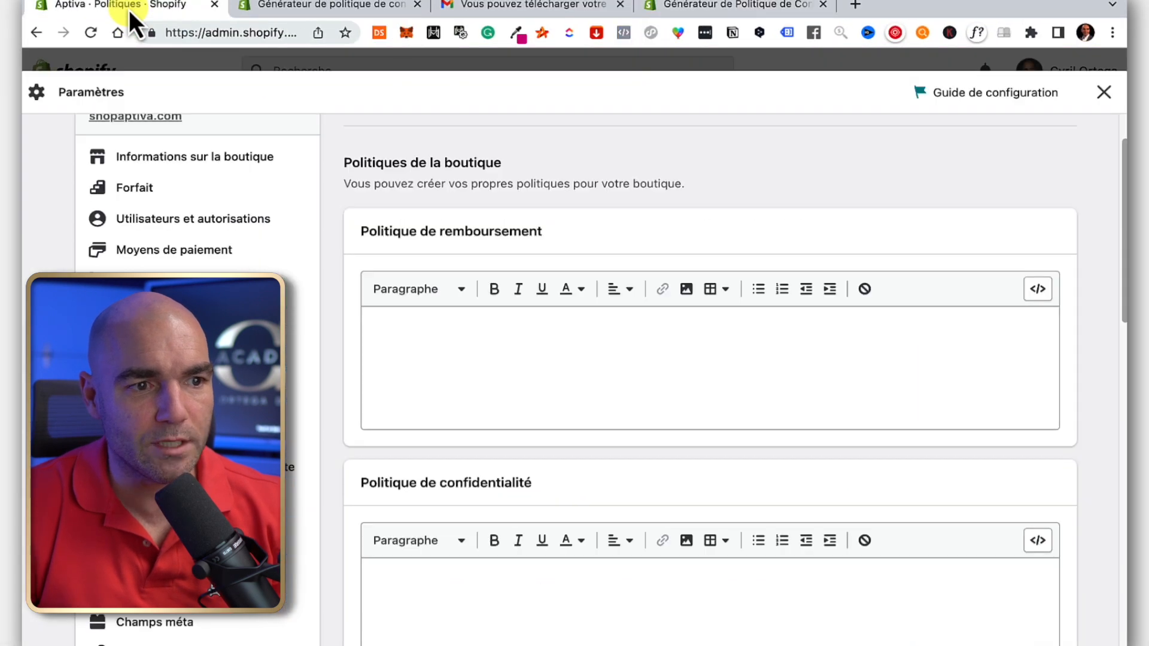
Paste the copied privacy policy into Politique de confidentialité and save the policies.
scroll(500, 290, down, 5)
click(467, 389)
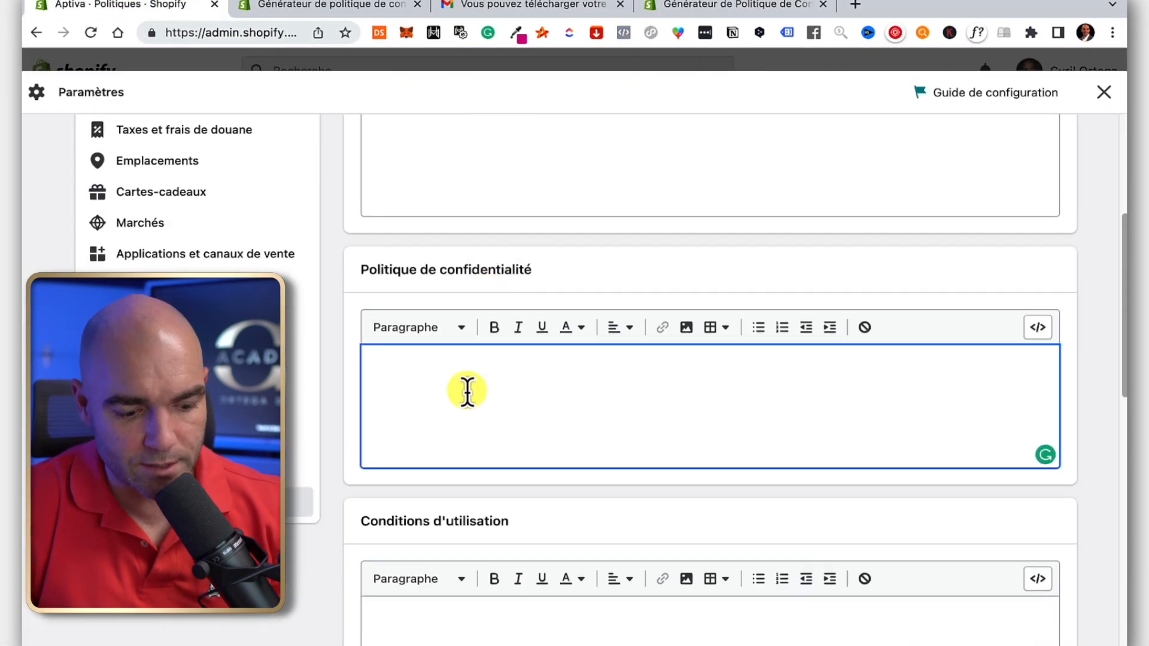
key(super+v)
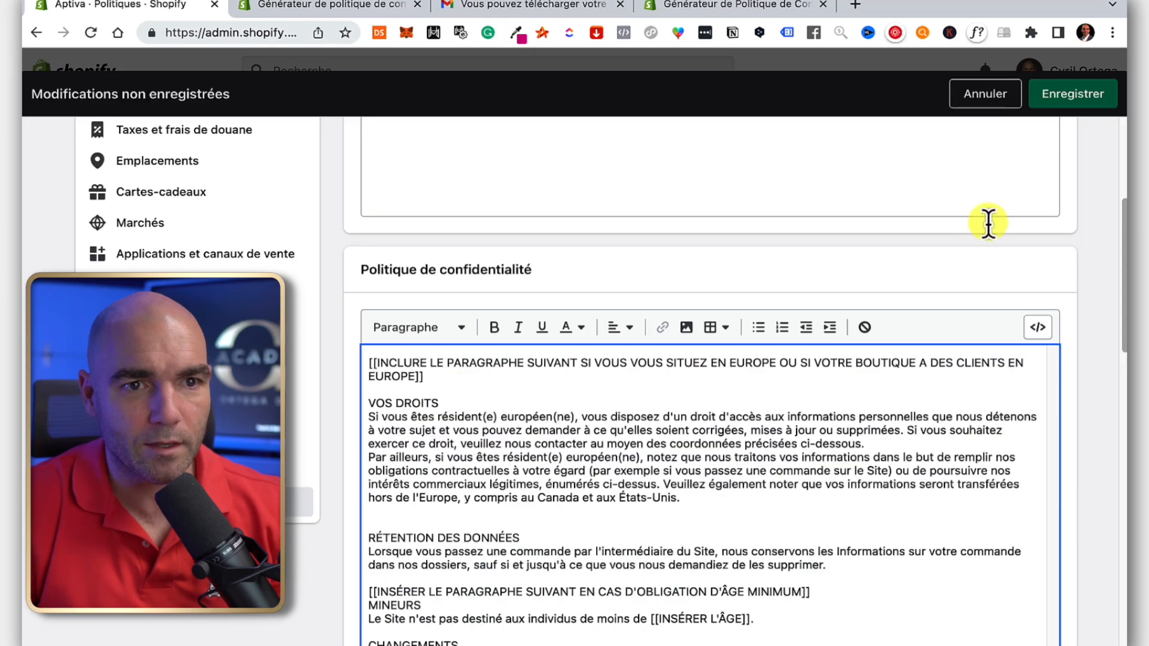
click(1075, 99)
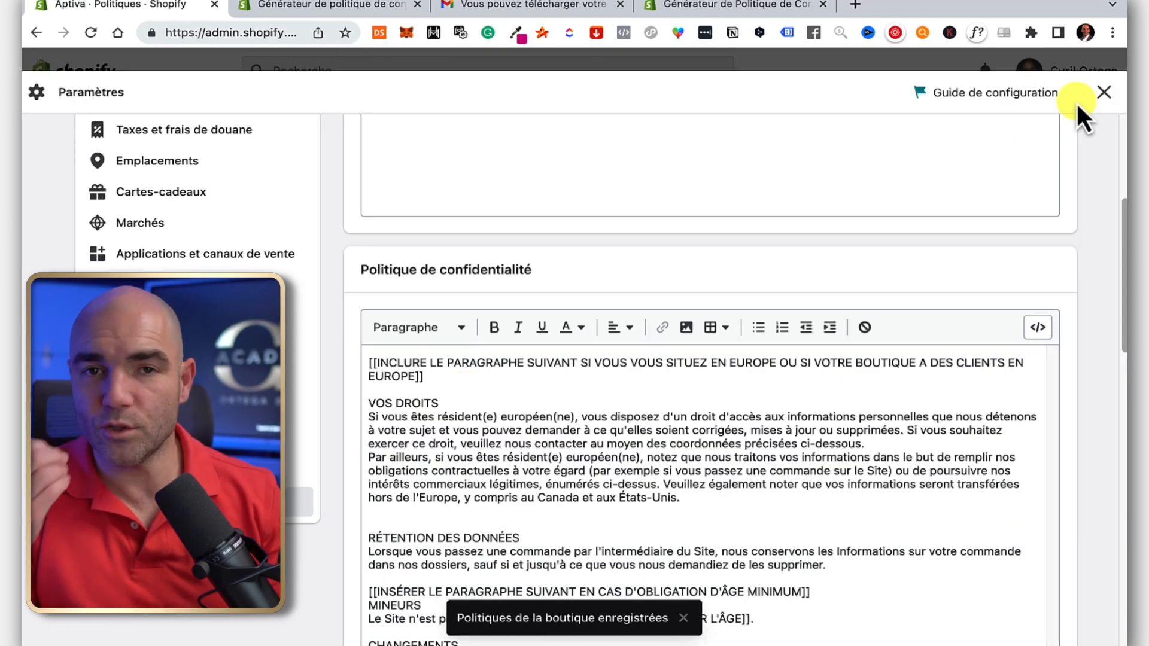
Return to the policy generator page and scroll down to the refund policy option.
scroll(481, 297, up, 3)
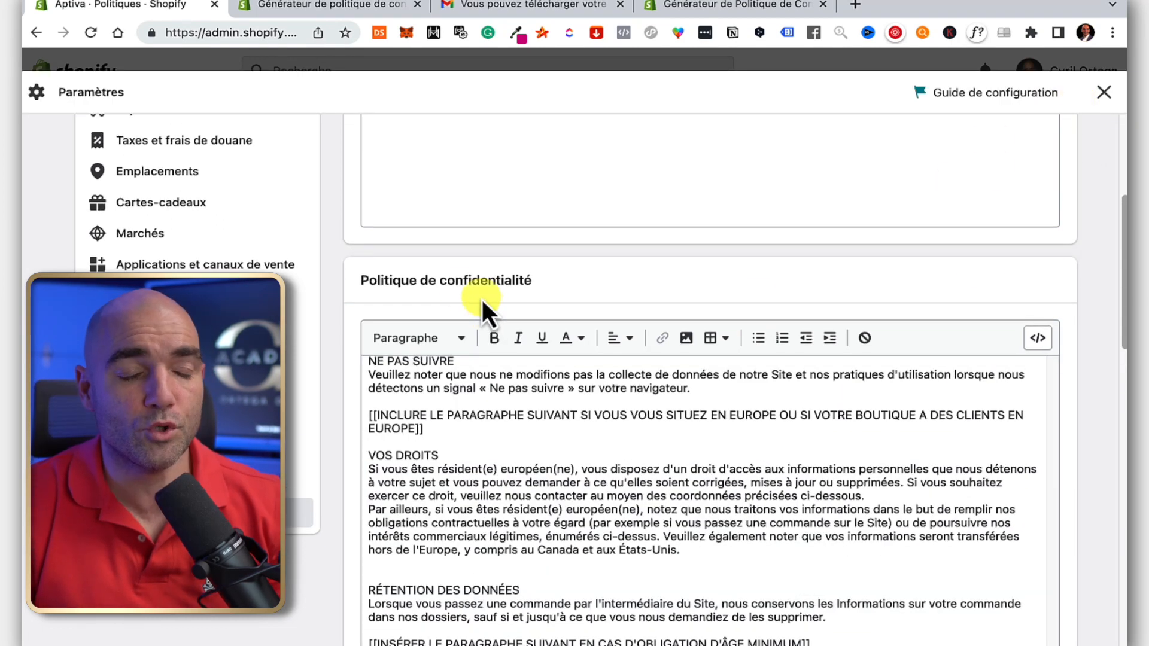
scroll(579, 295, up, 5)
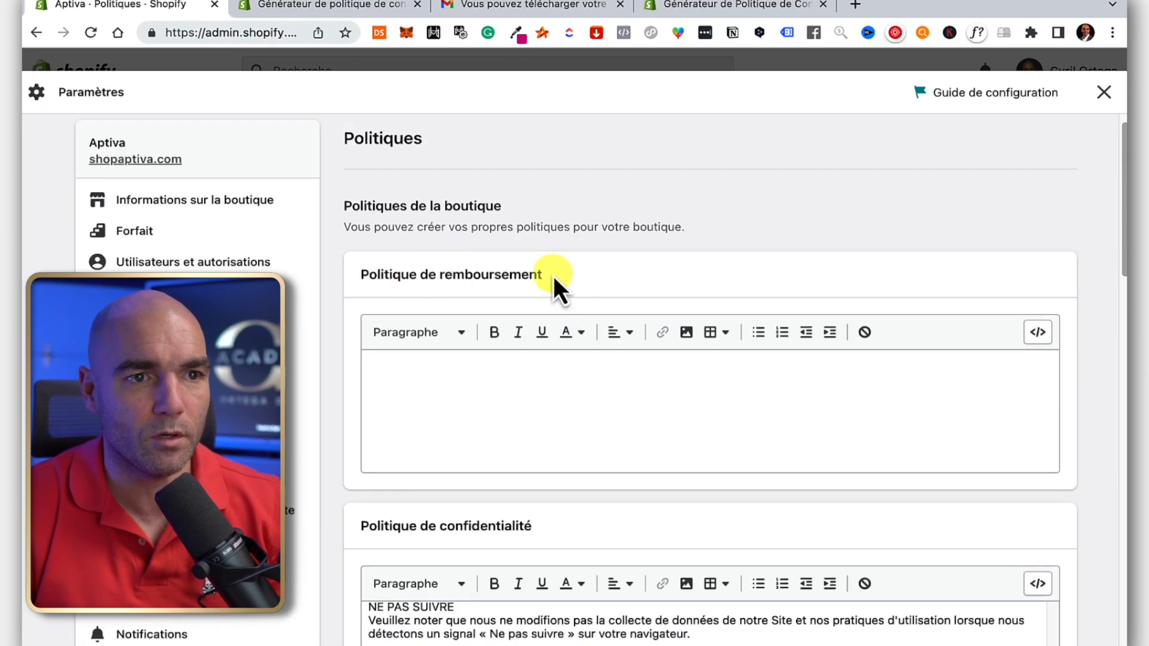
click(303, 6)
scroll(626, 300, down, 10)
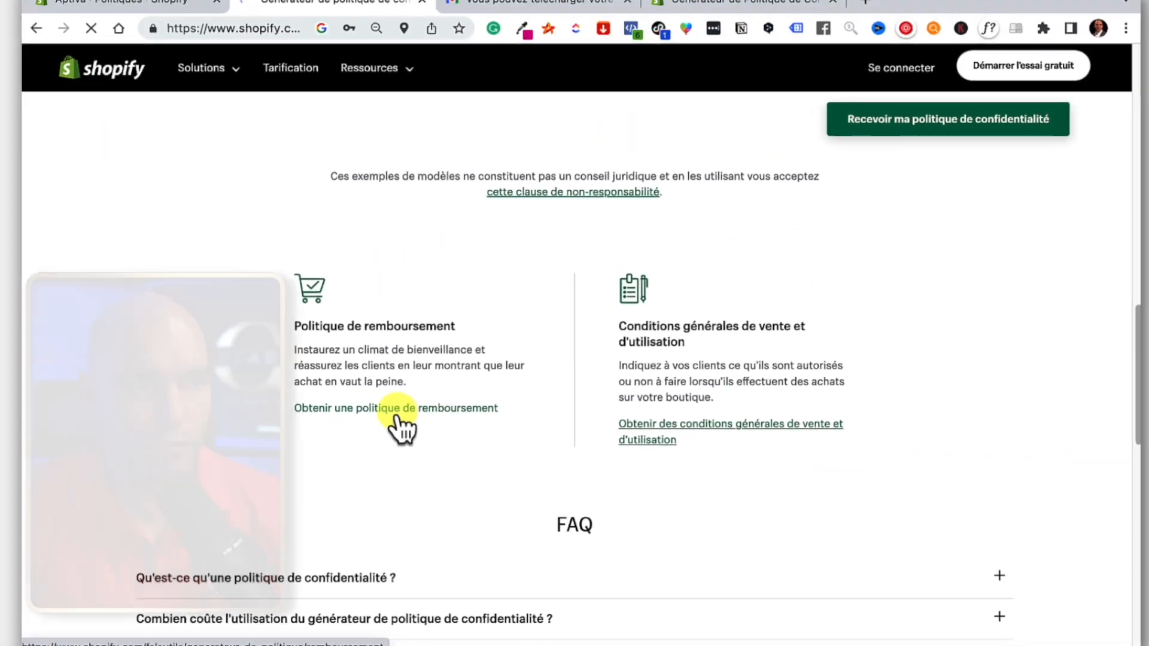
Open the refund policy generator and choose to skip the free trial.
click(515, 428)
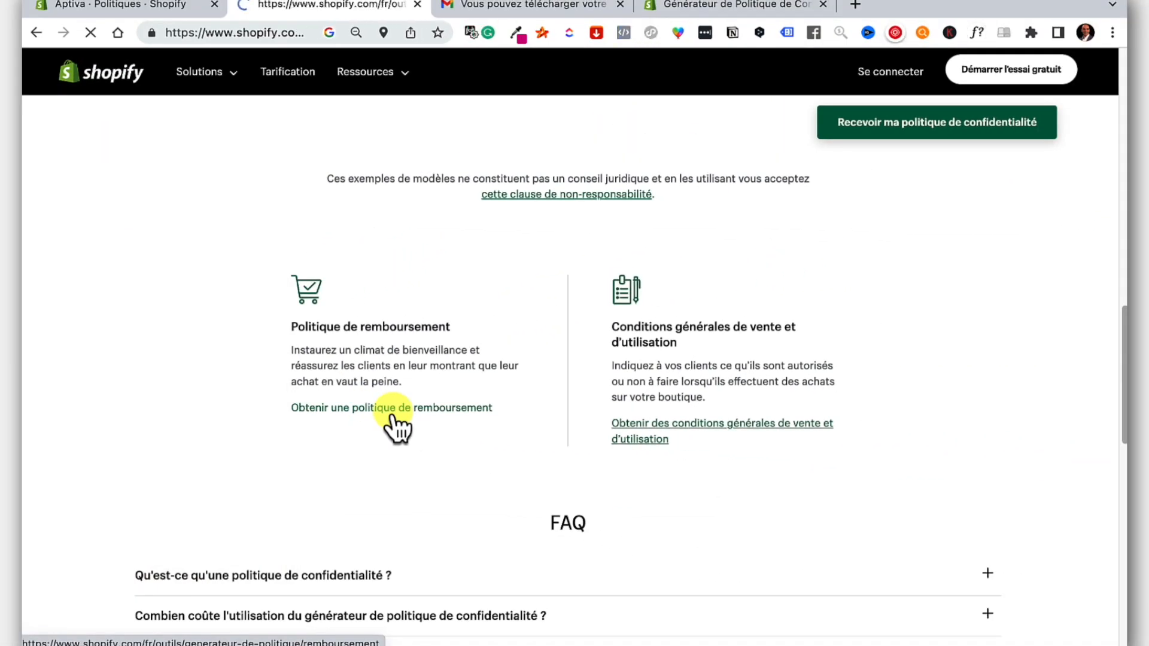
scroll(390, 396, down, 3)
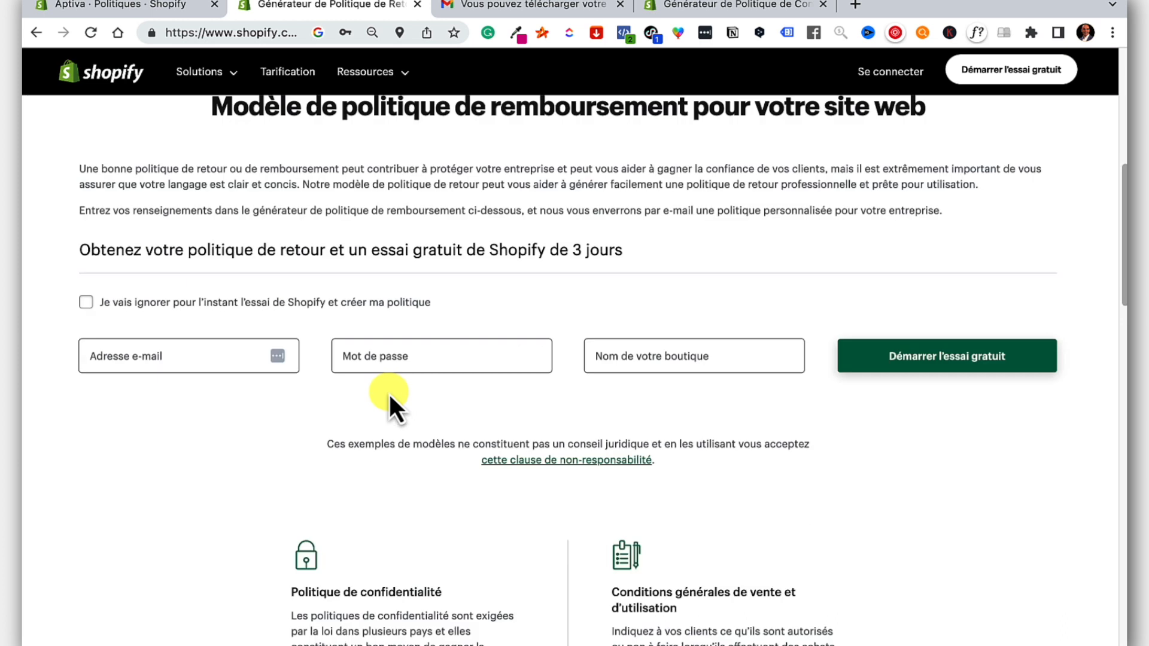
click(86, 303)
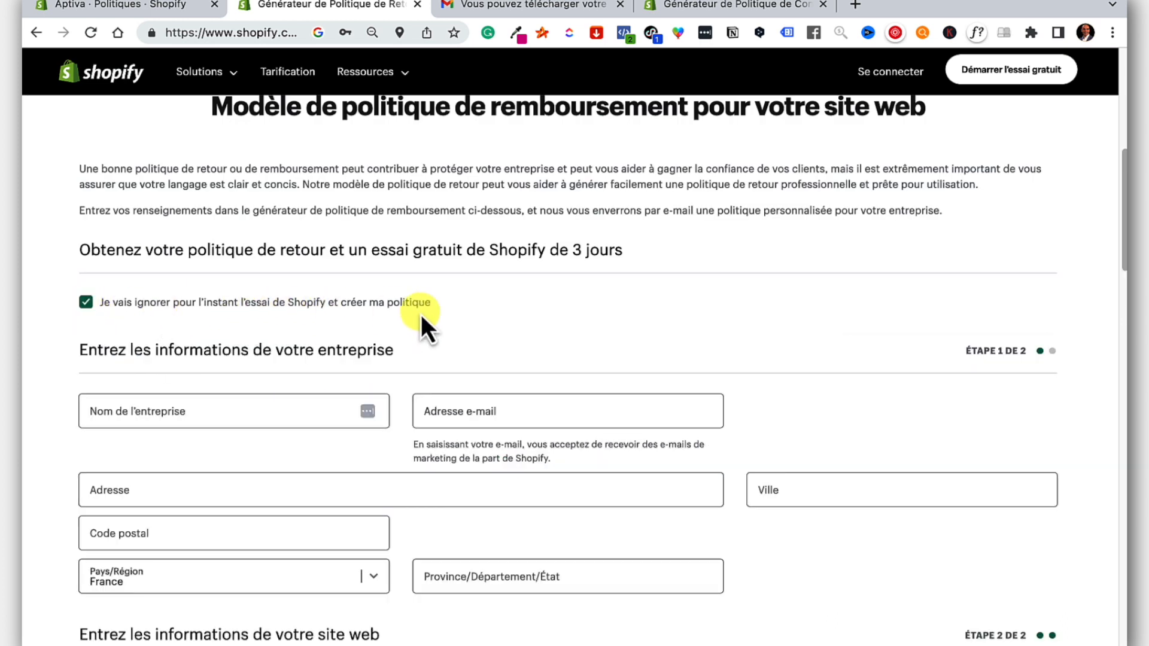
scroll(421, 314, down, 1)
Fill in Aptiva's company name, contact e-mail and postal address, submit, and check Gmail.
click(200, 361)
click(549, 351)
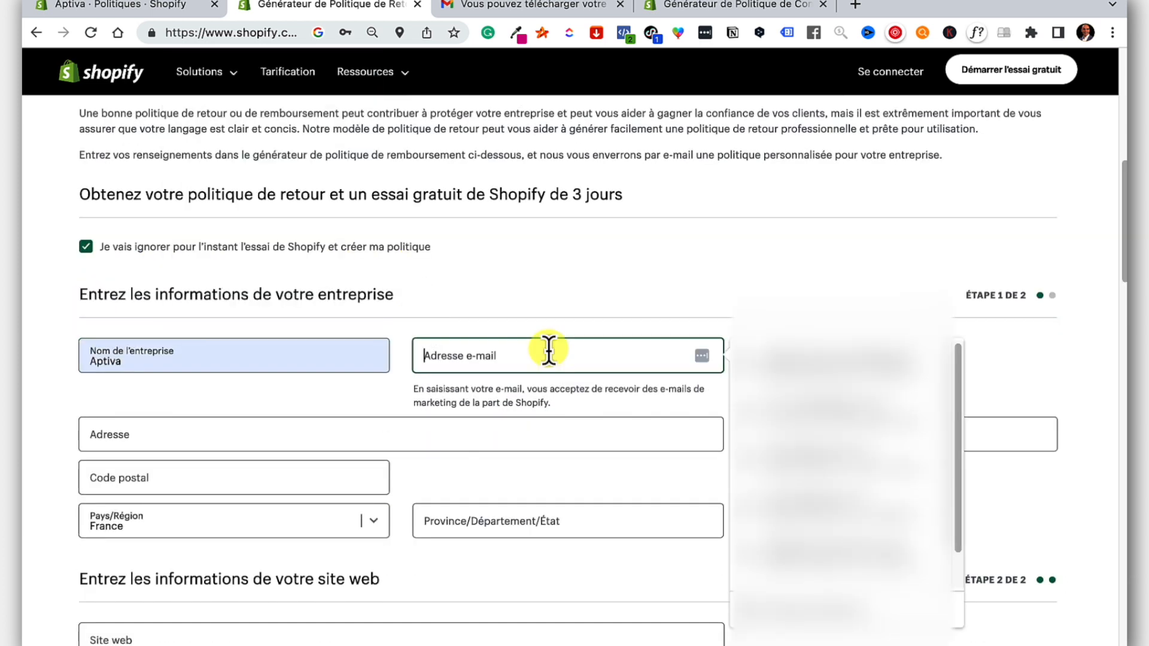
click(214, 441)
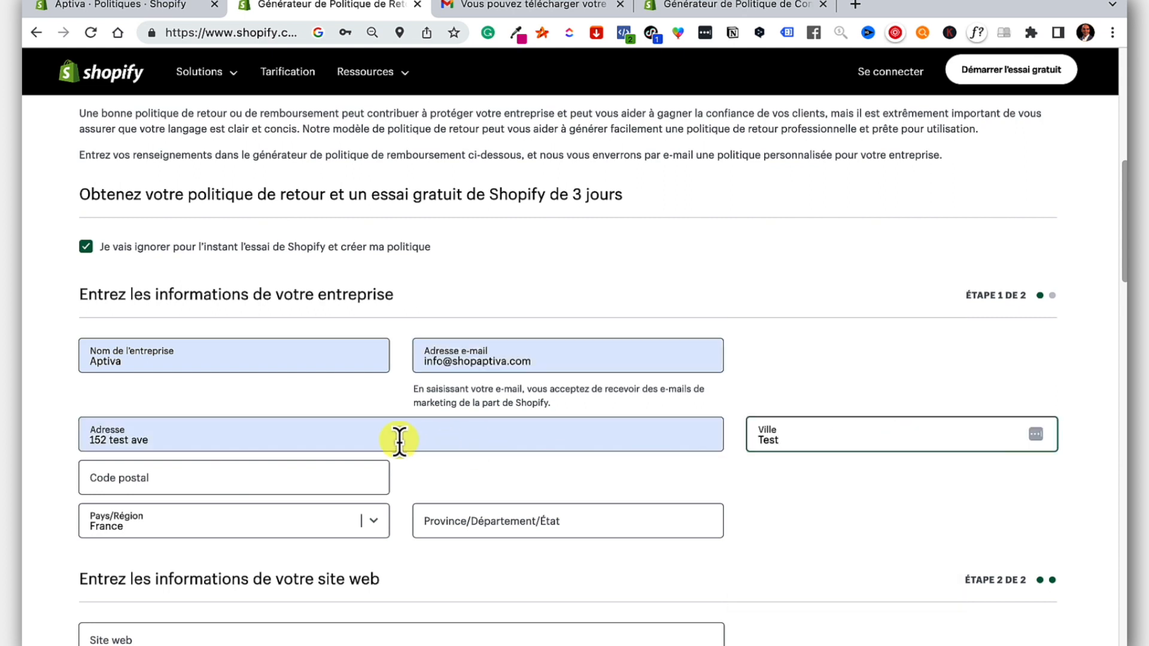
click(282, 480)
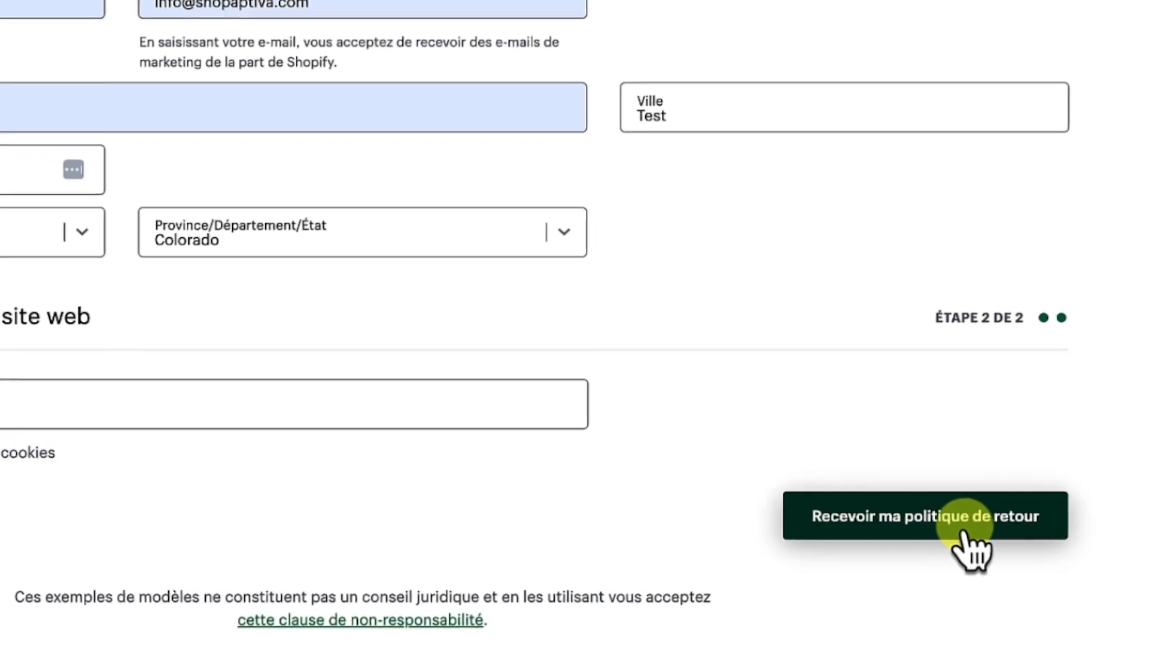
click(931, 526)
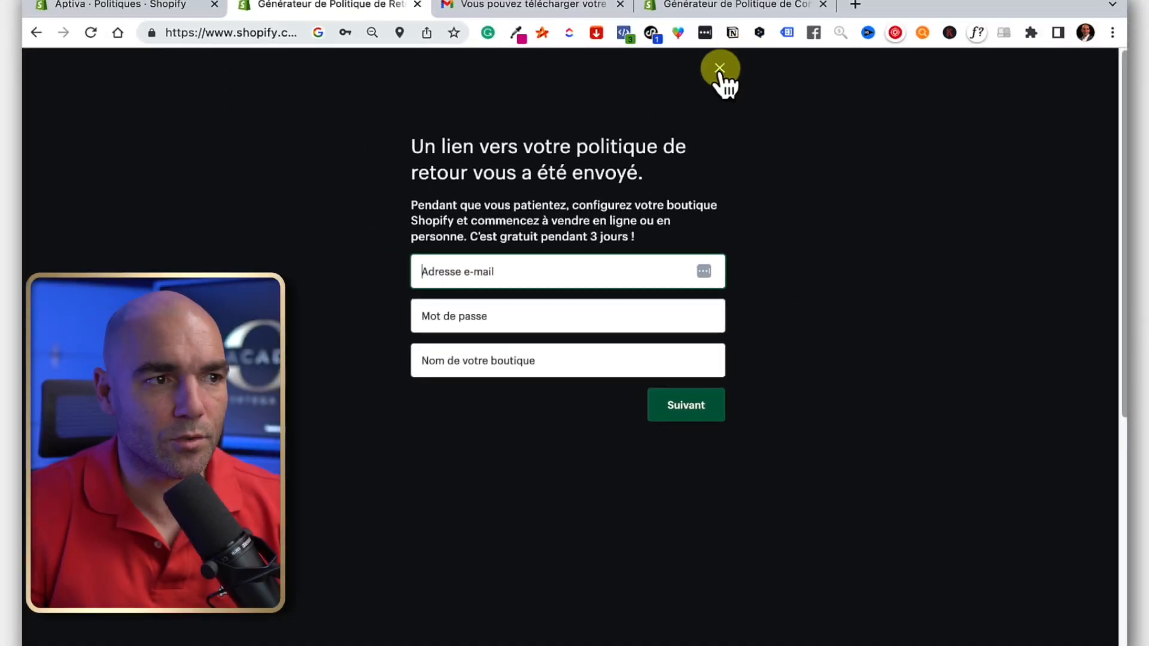
click(527, 5)
Open the refund policy link in Shopify's e-mail and copy the generated French policy text.
scroll(465, 257, down, 3)
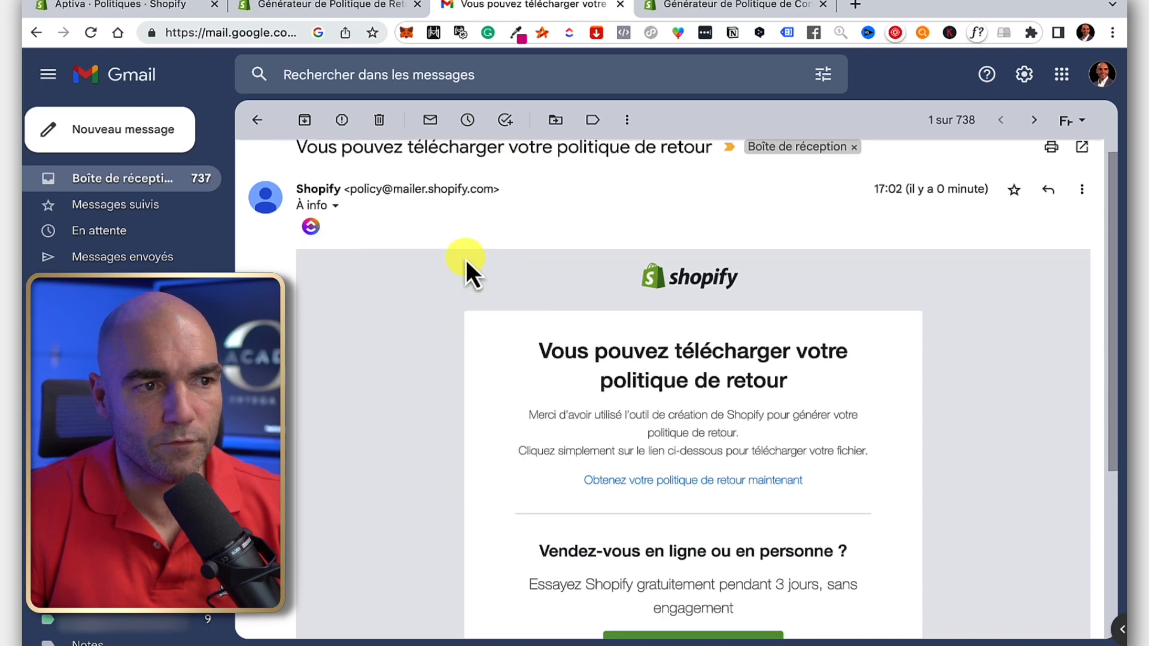
scroll(685, 293, down, 1)
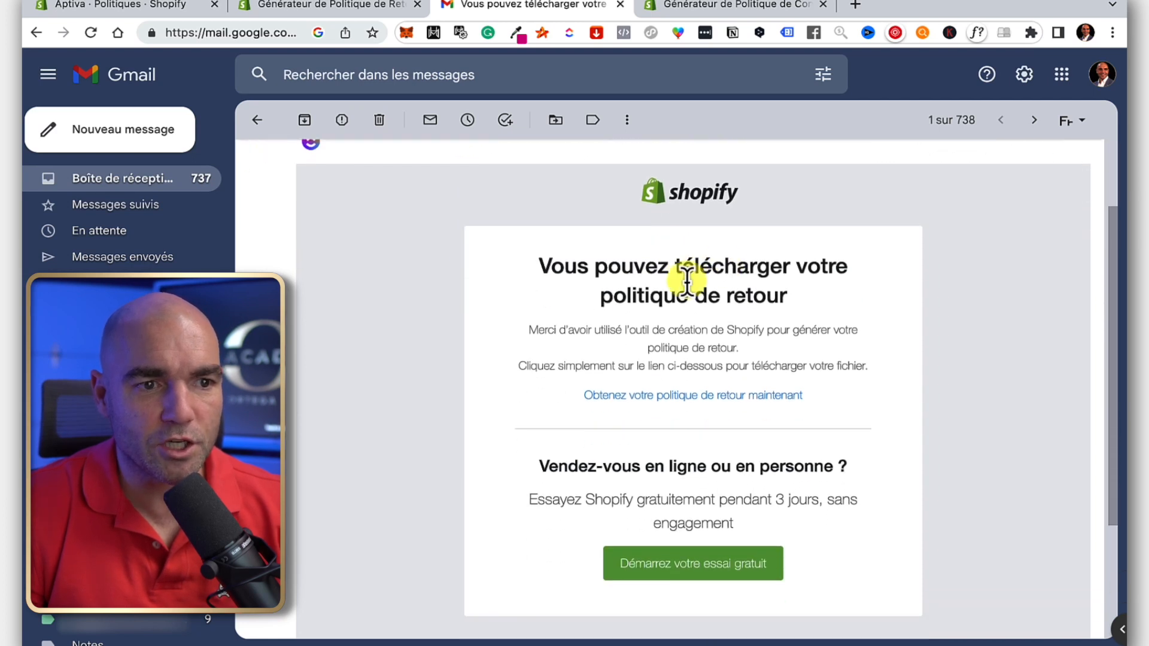
click(720, 400)
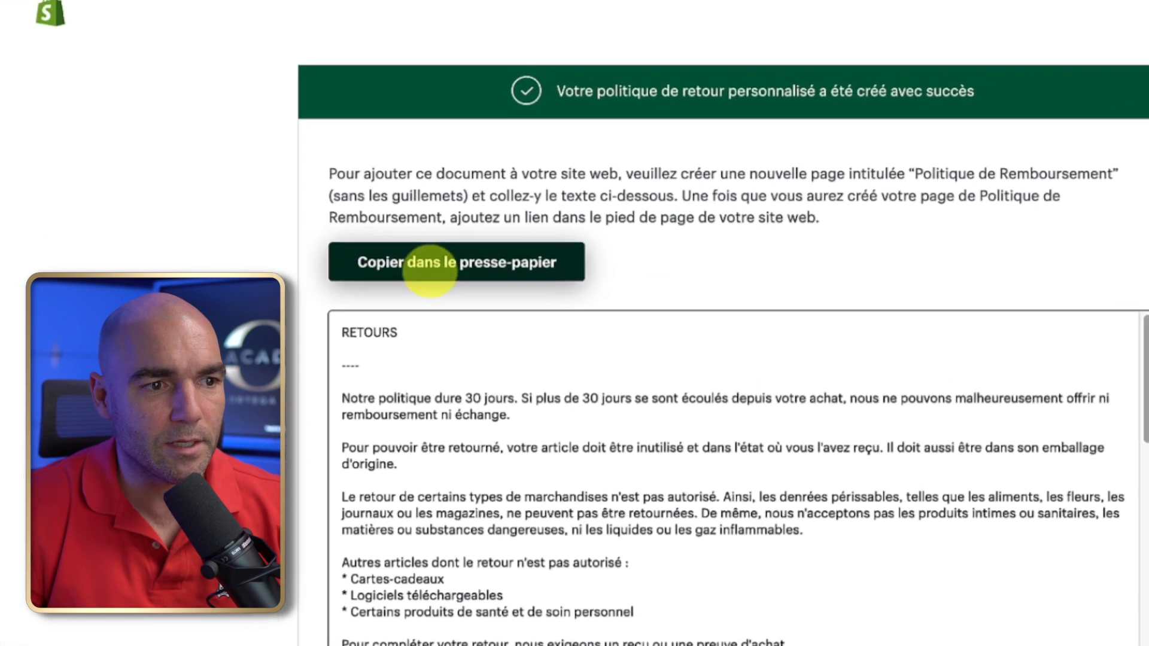
click(482, 274)
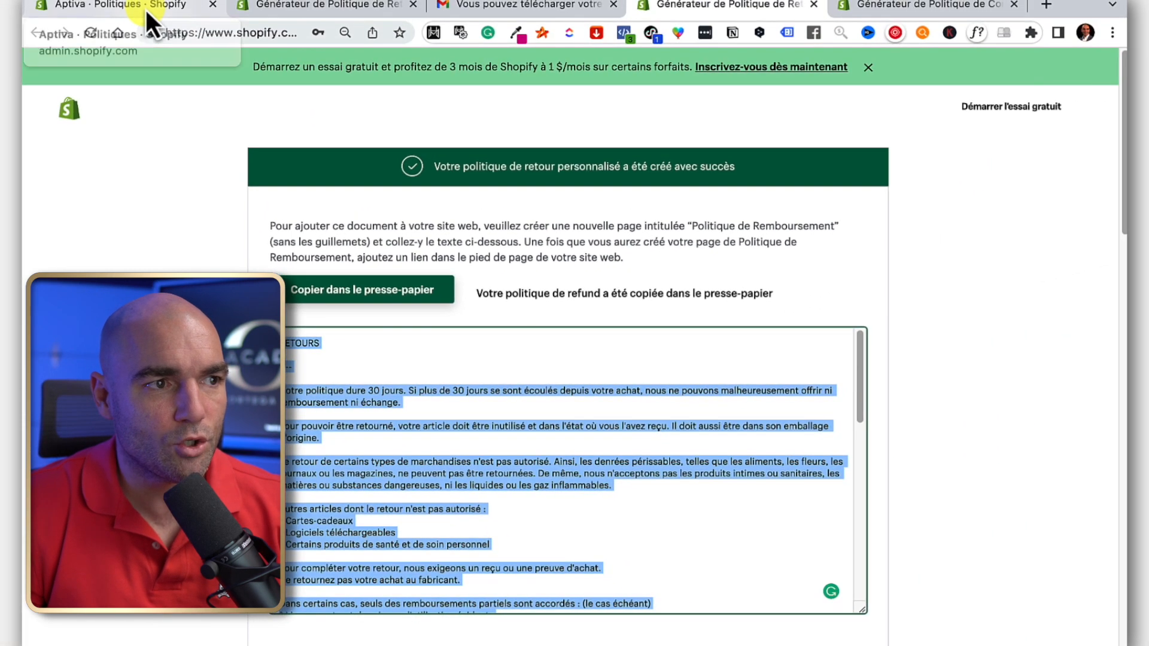
Paste the copied refund policy into Politique de remboursement and save.
click(145, 7)
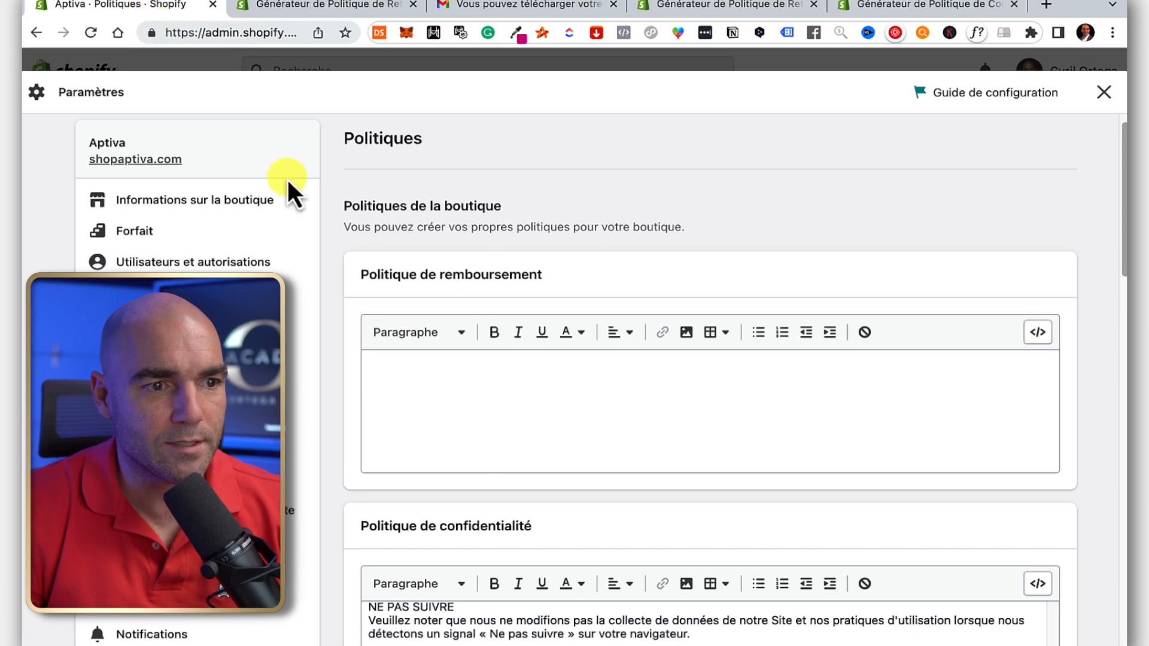
click(481, 382)
key(ctrl+v)
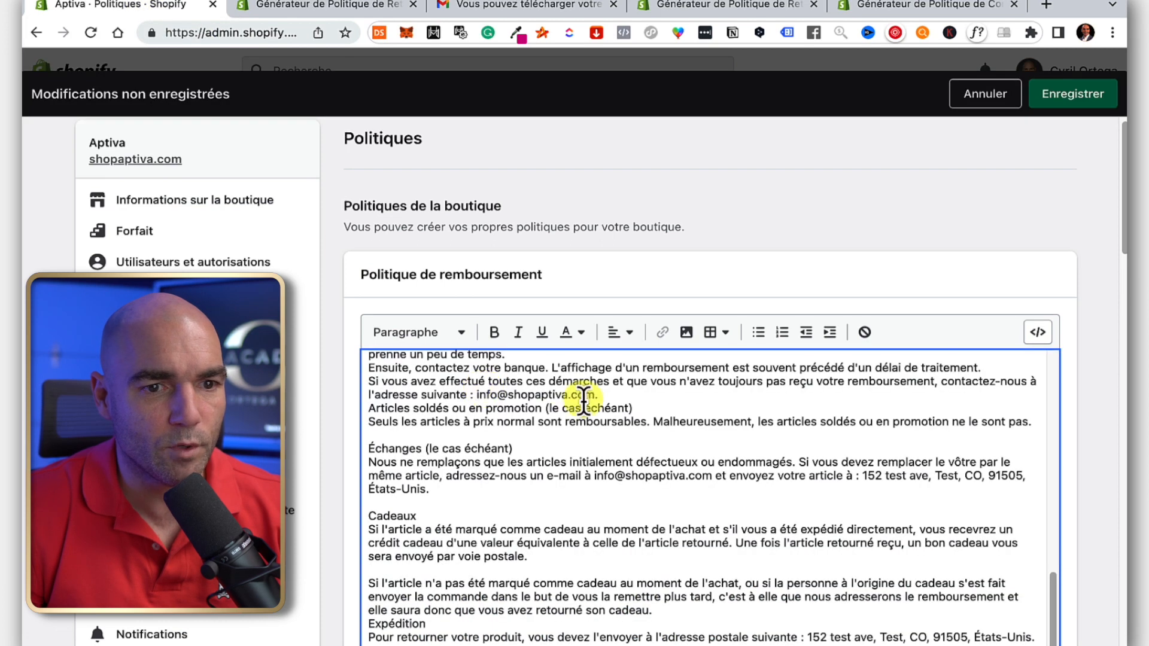
click(1075, 99)
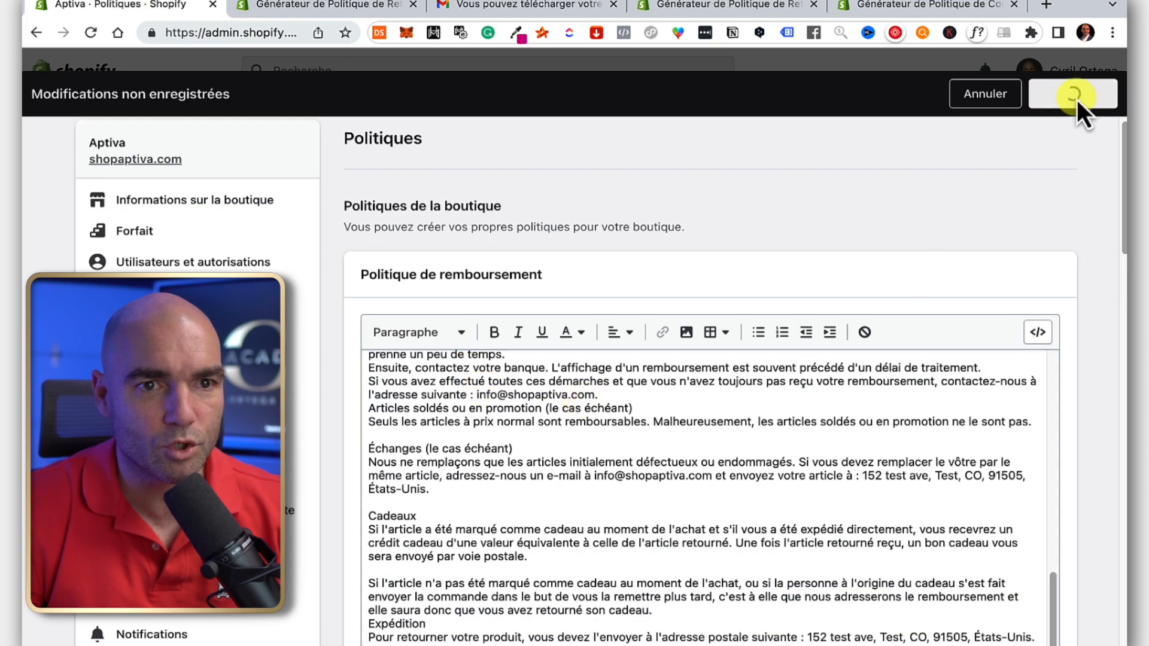
Scroll down the settings and switch back to the policy generator tab.
scroll(718, 258, down, 15)
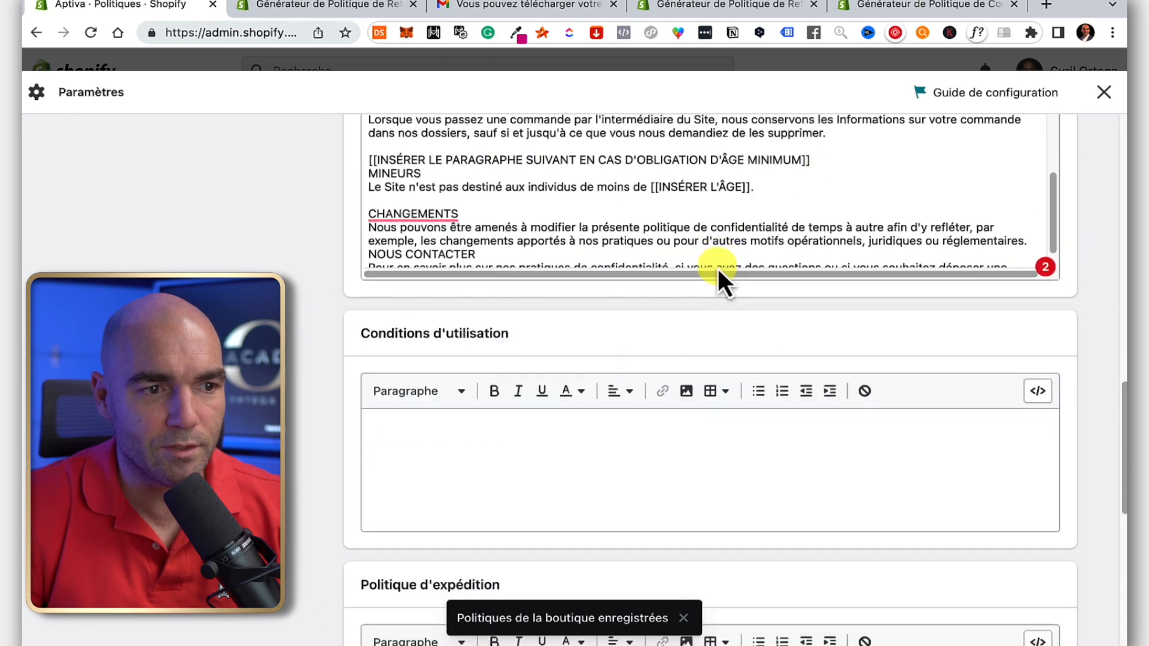
scroll(498, 357, down, 2)
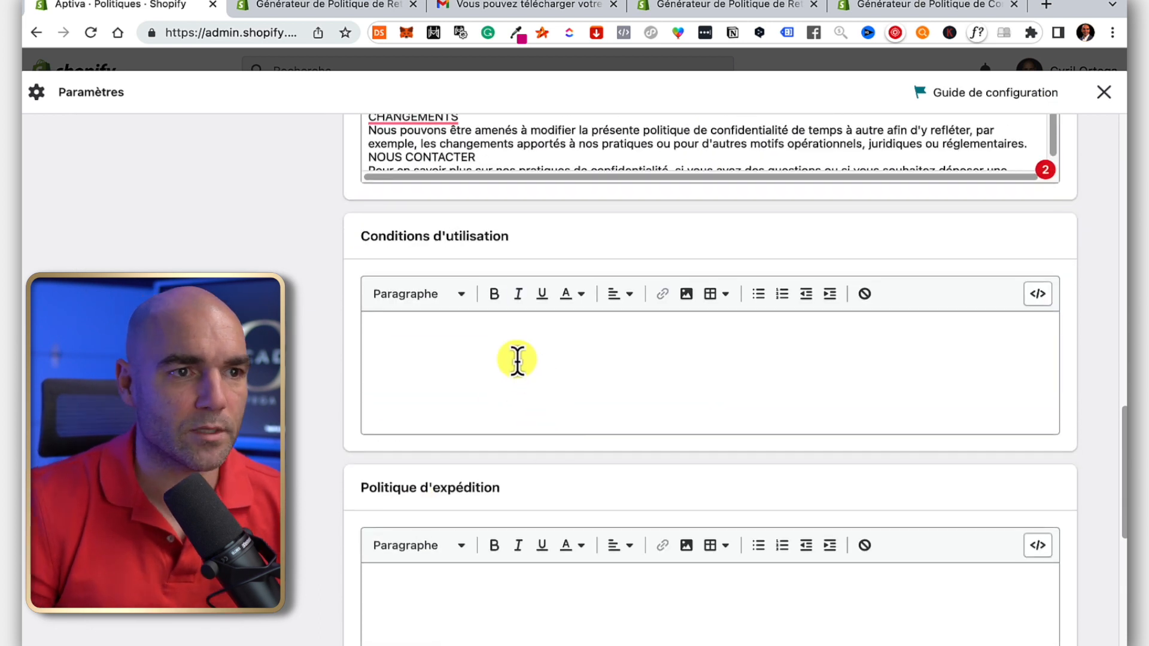
click(312, 8)
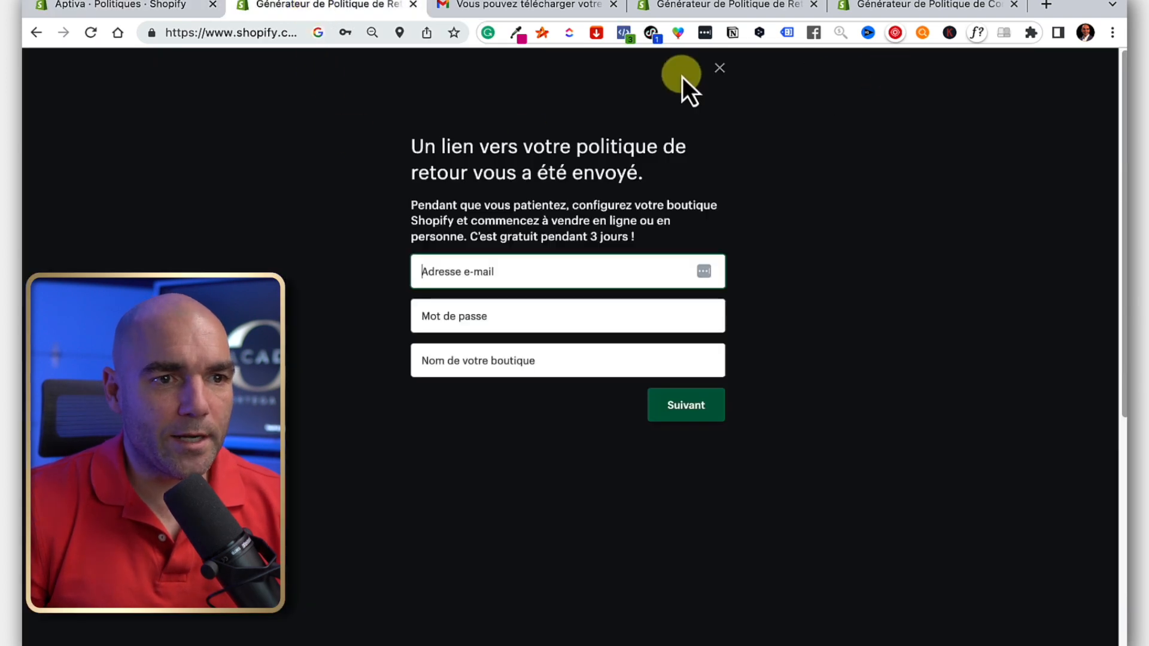
Open the terms of service generator, close leftover generator tabs, and skip the free trial.
click(719, 67)
scroll(411, 256, down, 8)
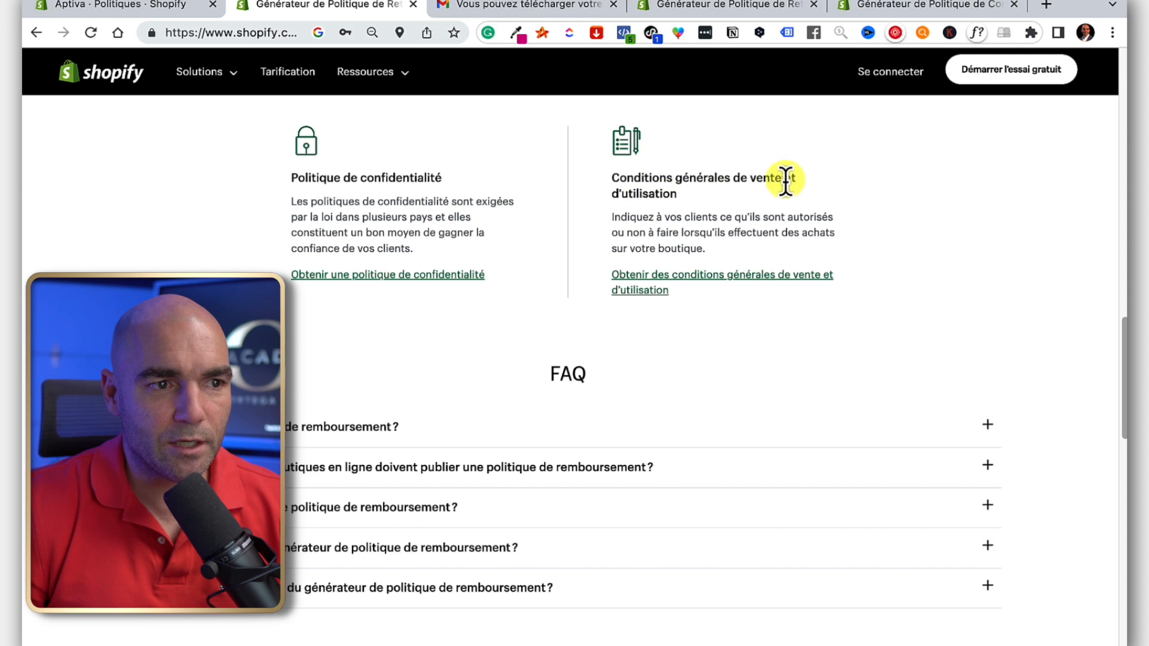
click(686, 290)
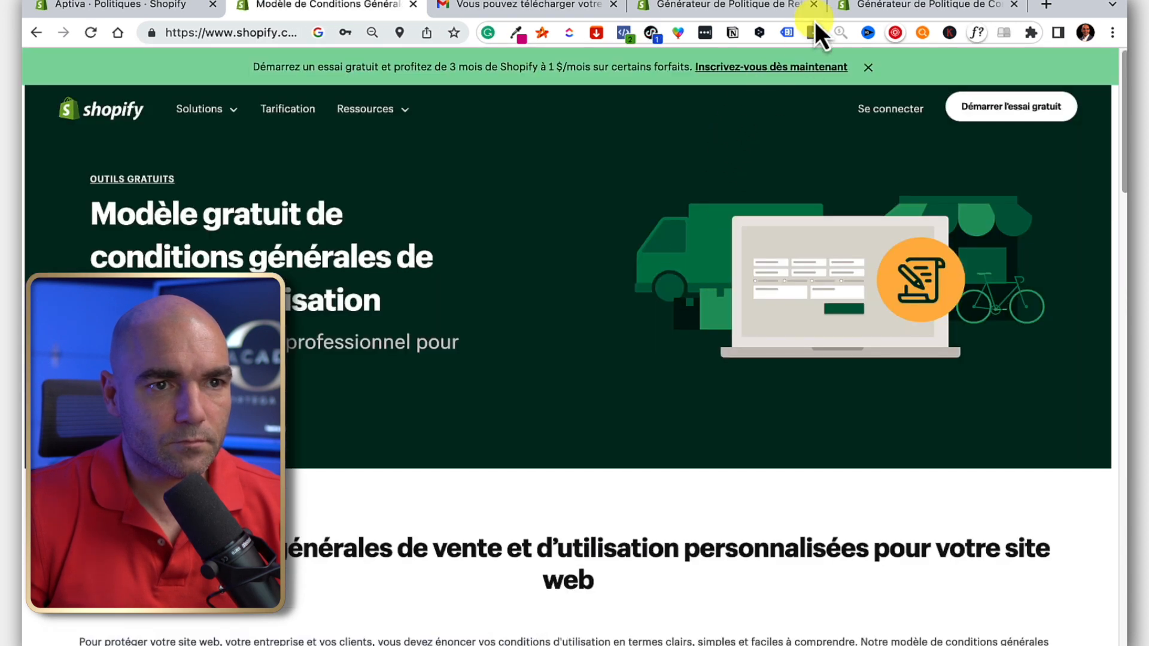
click(813, 4)
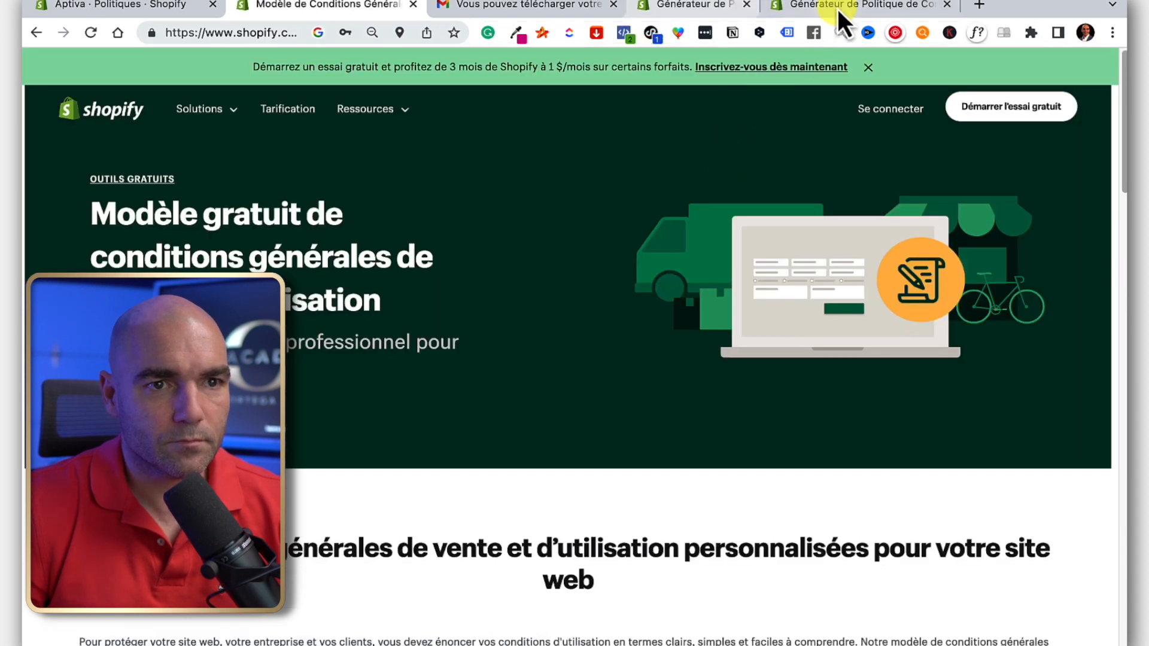
click(813, 4)
scroll(525, 325, down, 10)
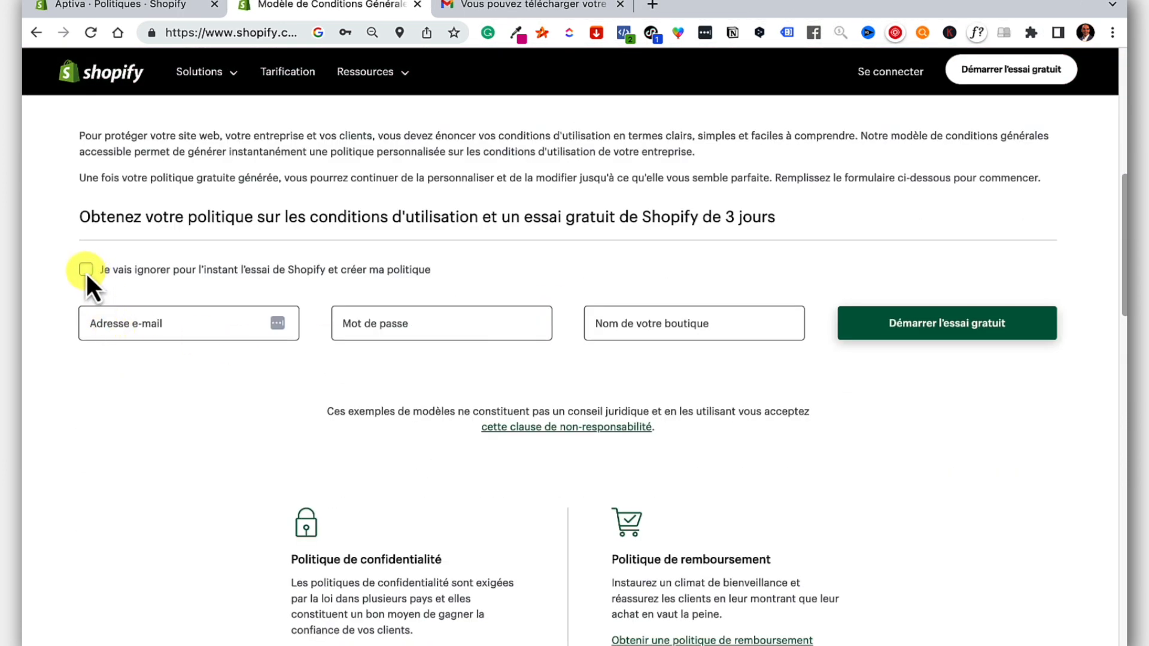
click(85, 270)
scroll(251, 305, down, 1)
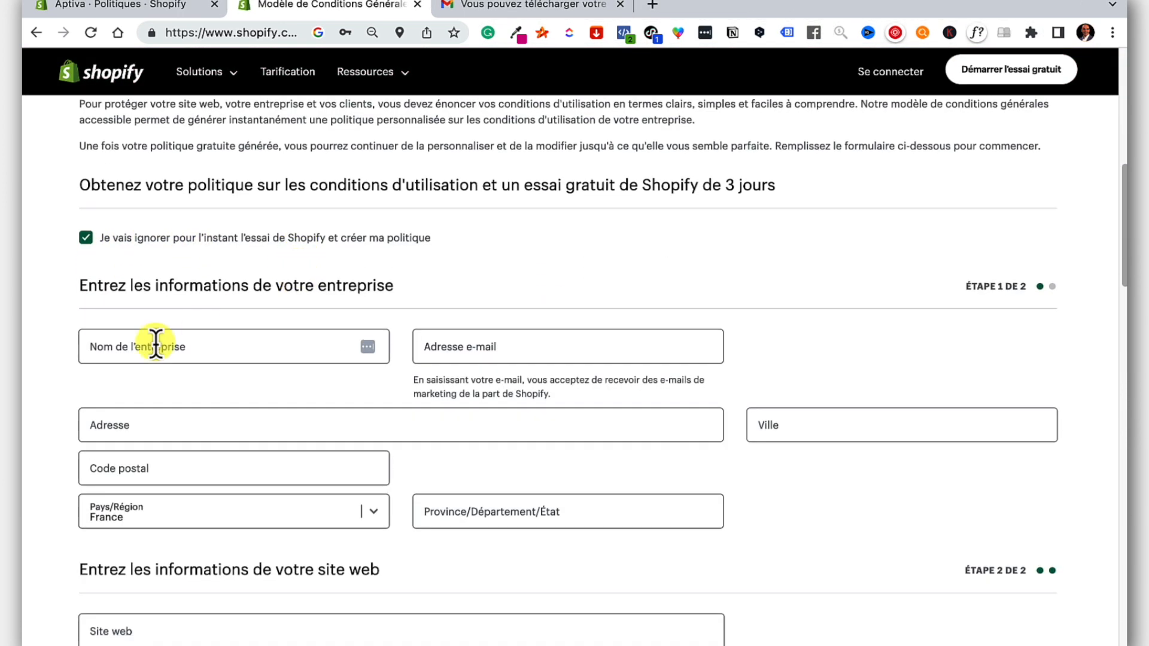
Enter Aptiva as the business name and pick the suggested contact e-mail.
click(130, 348)
text(Apt)
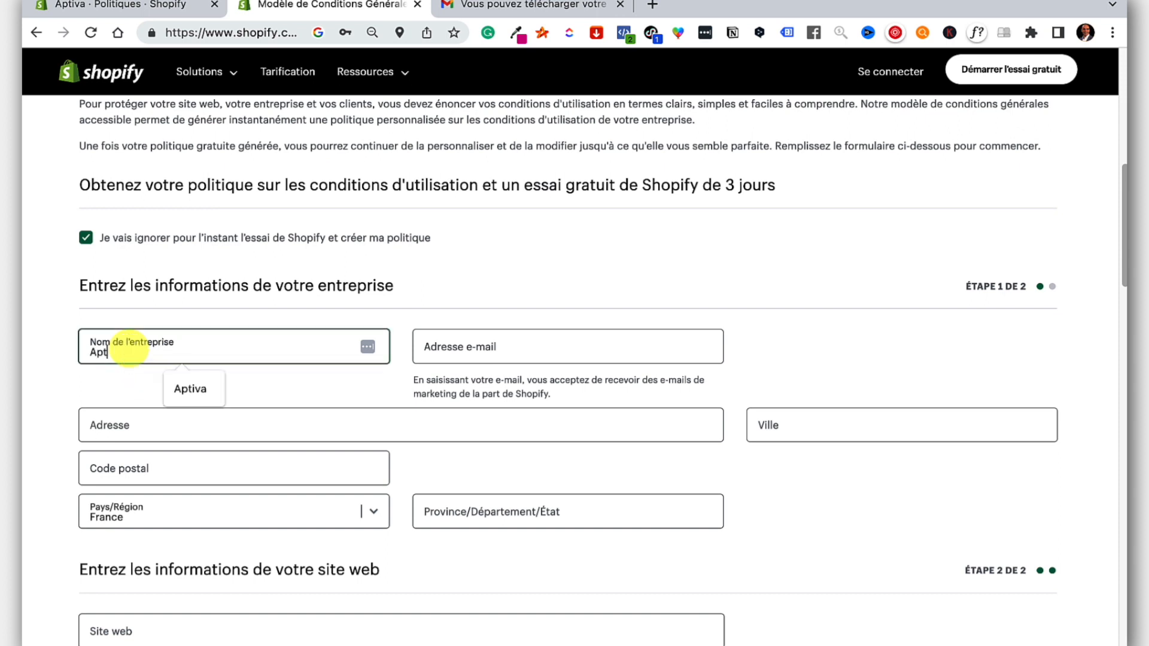
key(Down)
key(Return)
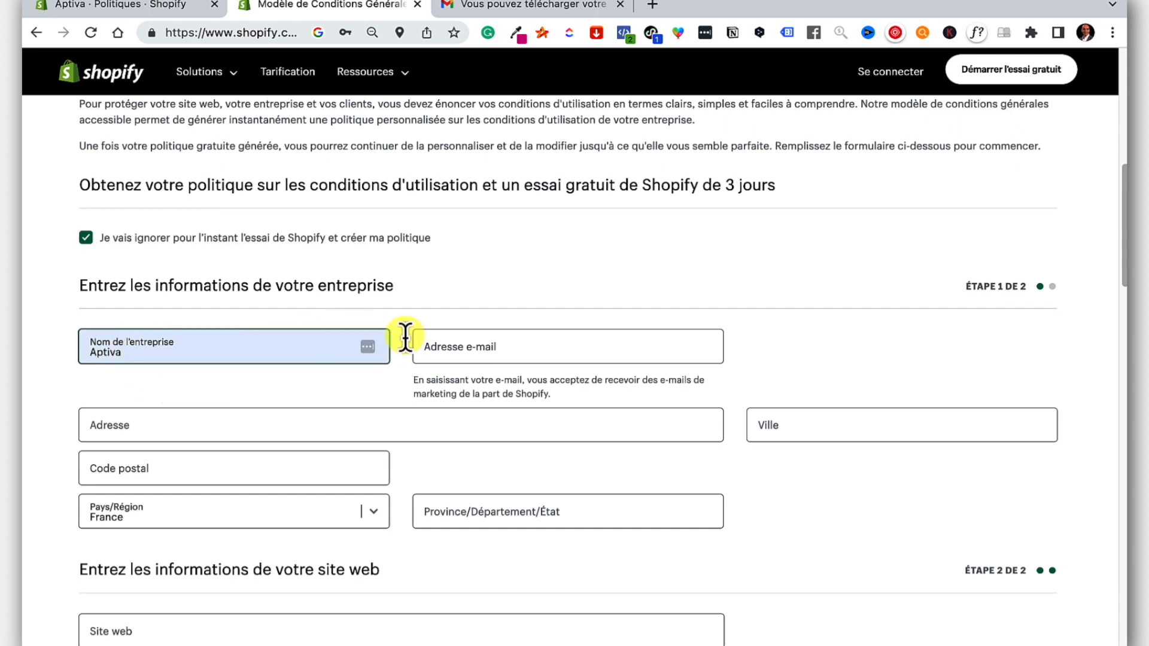
click(450, 353)
text(info)
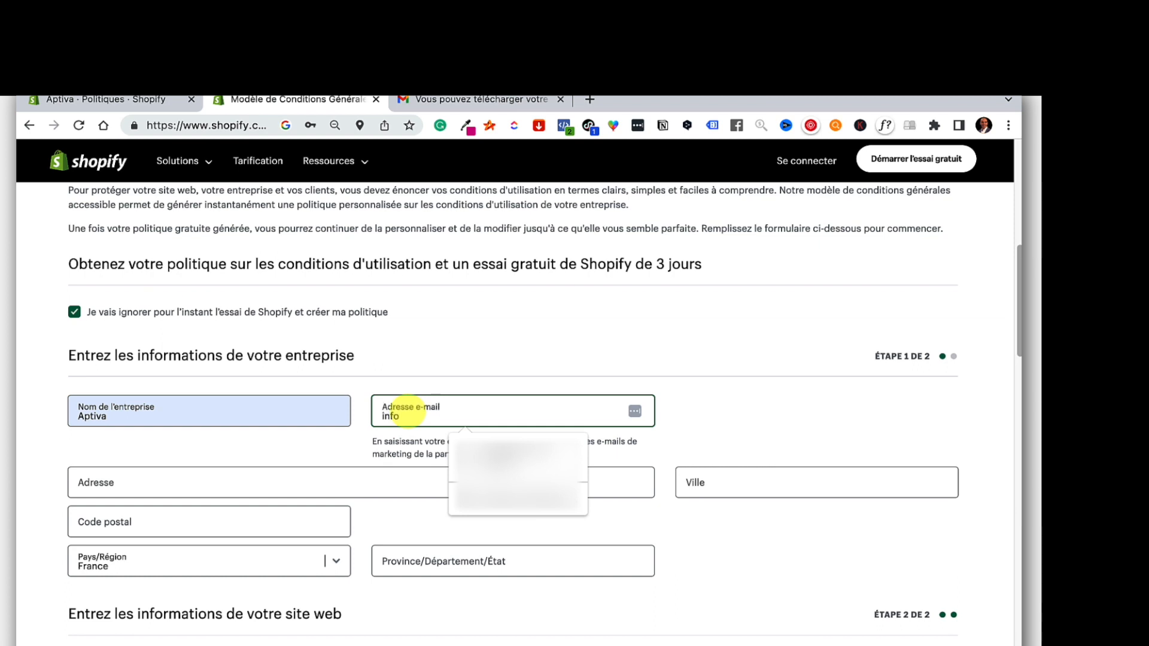
text(@)
text(sh)
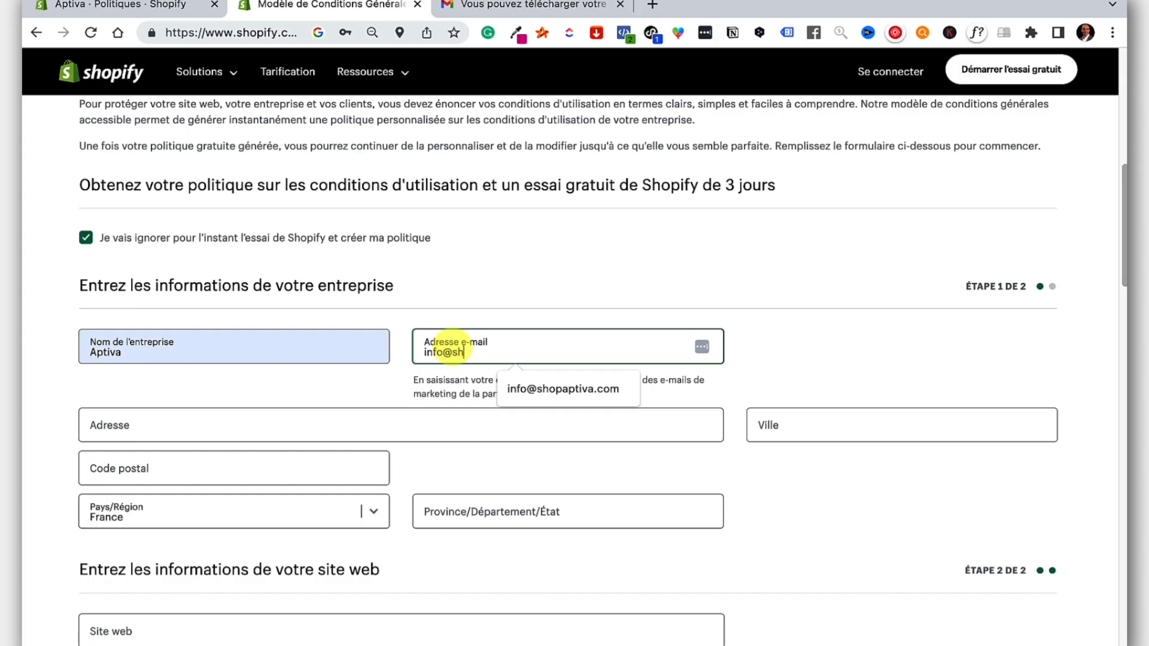
key(Down)
key(Return)
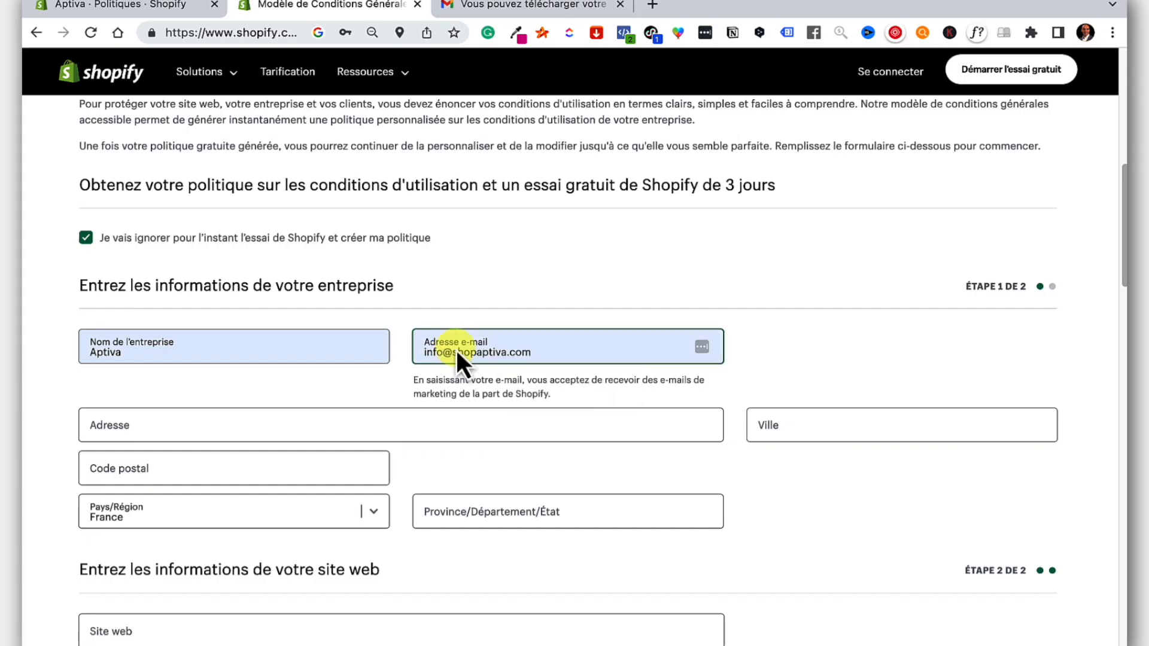
Fill in the street address, city and United States, Colorado location, then submit the form.
click(223, 429)
text(150)
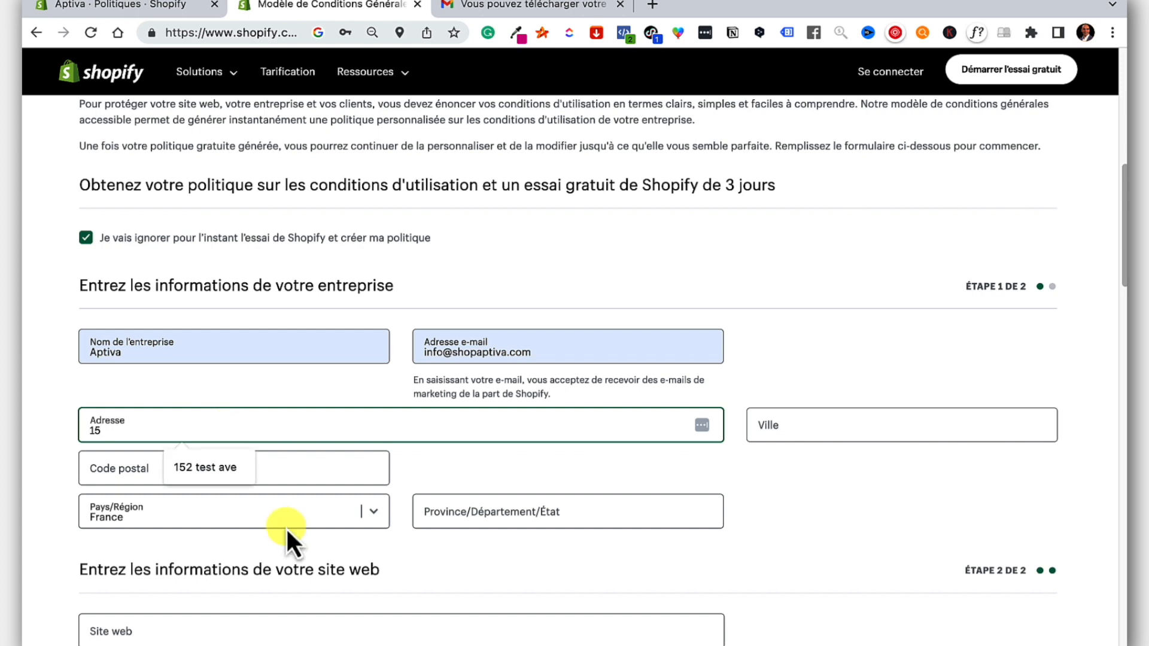
click(205, 467)
click(812, 426)
text(Test)
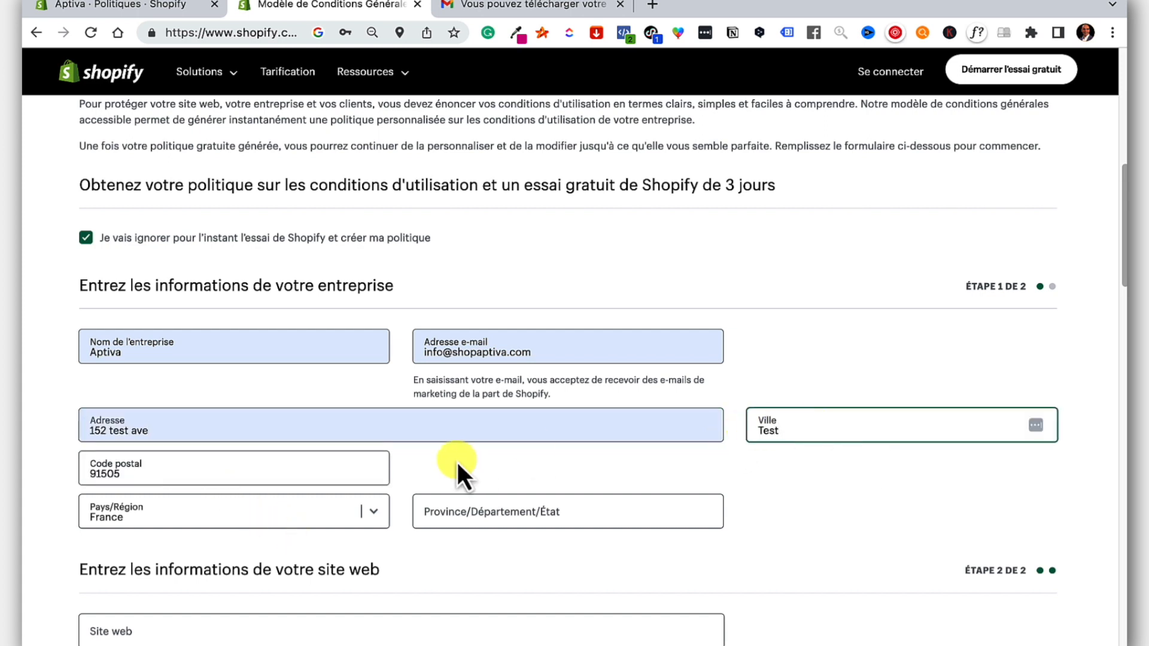
click(310, 522)
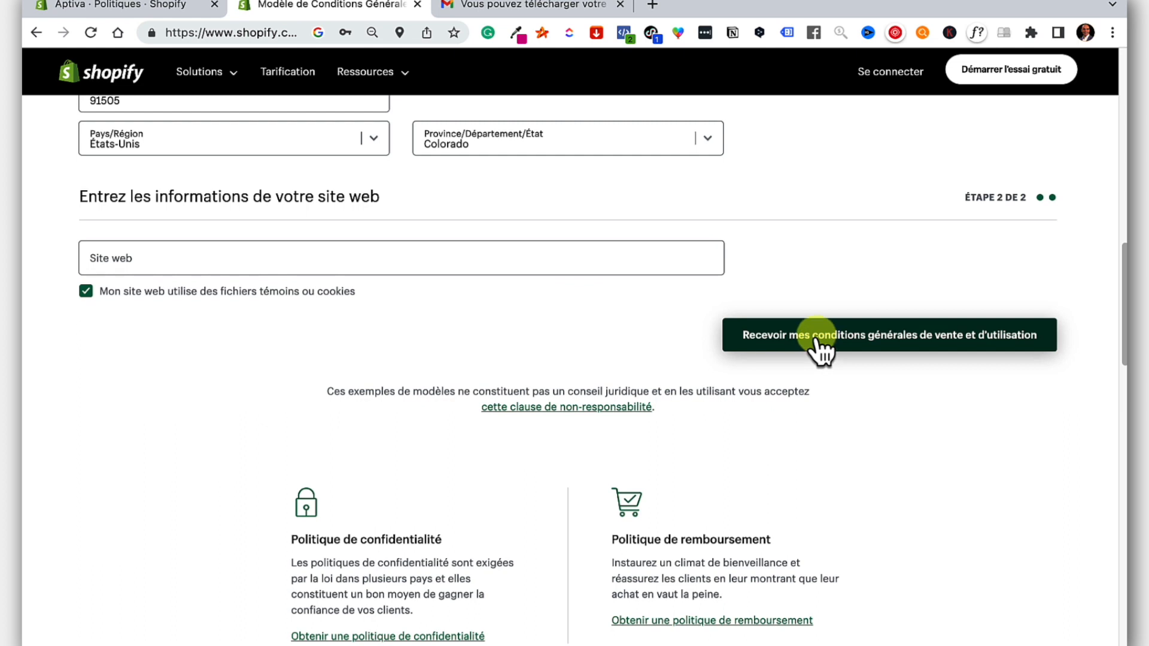
click(926, 346)
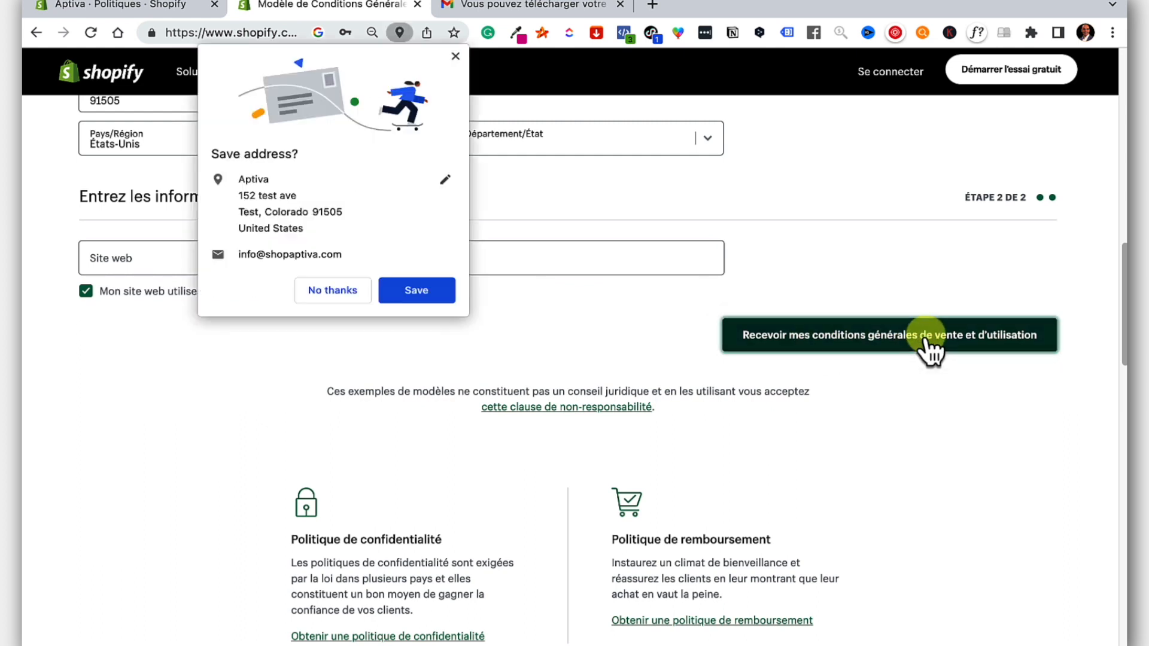
click(454, 57)
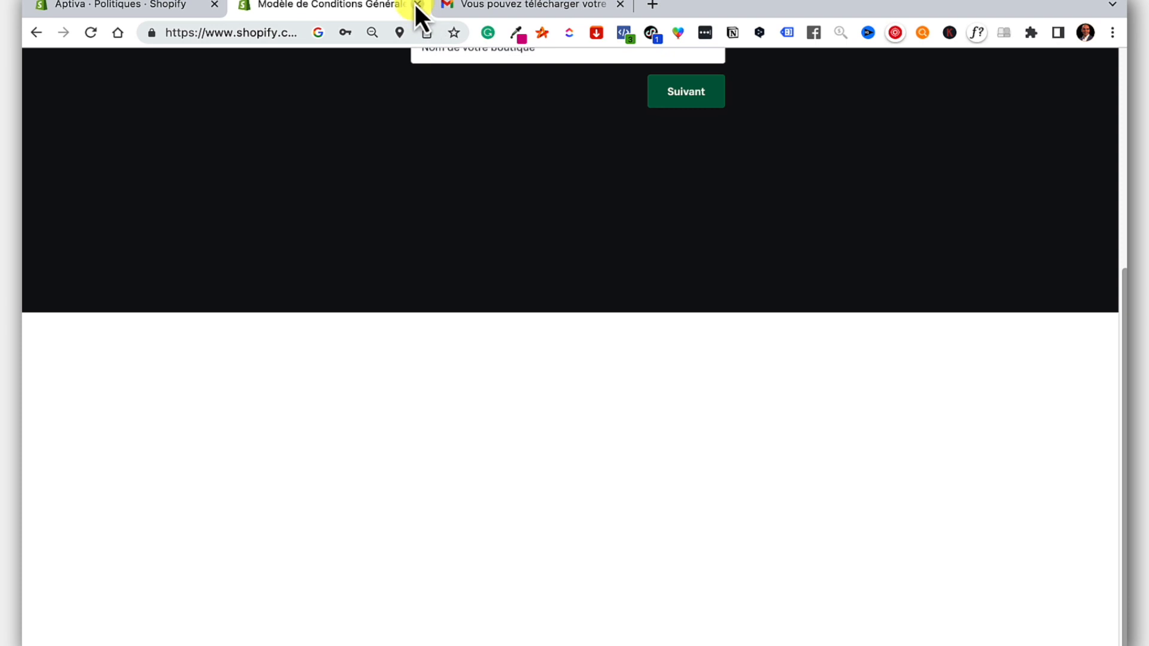
Open the terms link from Shopify's e-mail, copy the generated terms text, and return to admin.
click(417, 4)
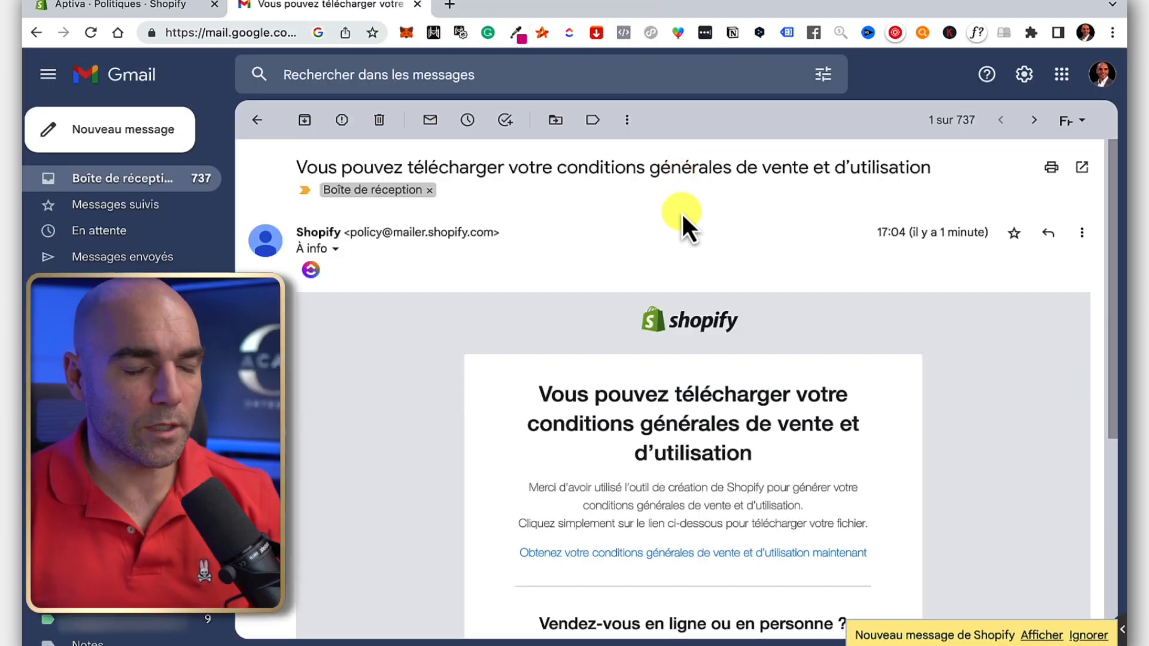
scroll(682, 218, down, 1)
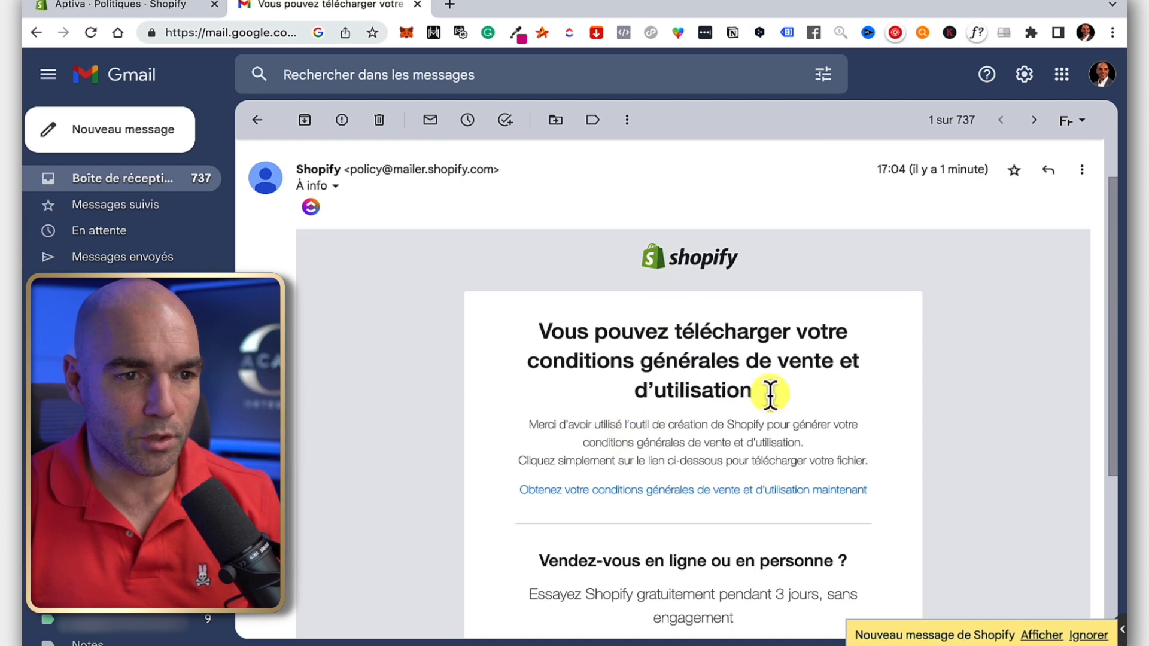
click(799, 490)
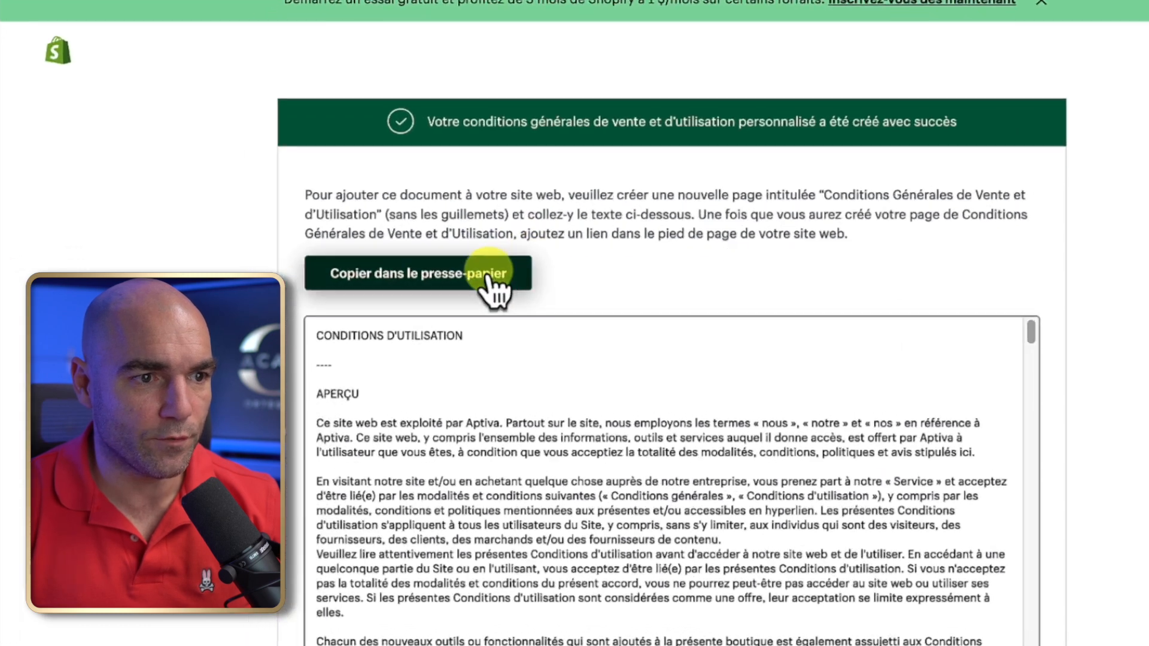
click(417, 292)
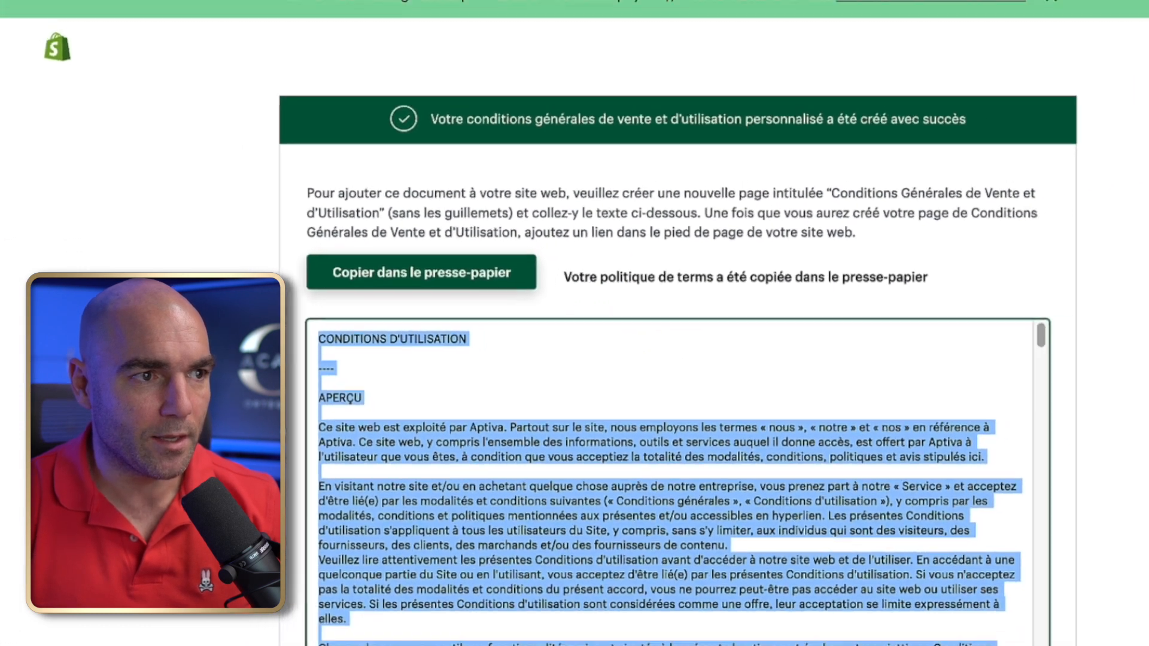
click(116, 7)
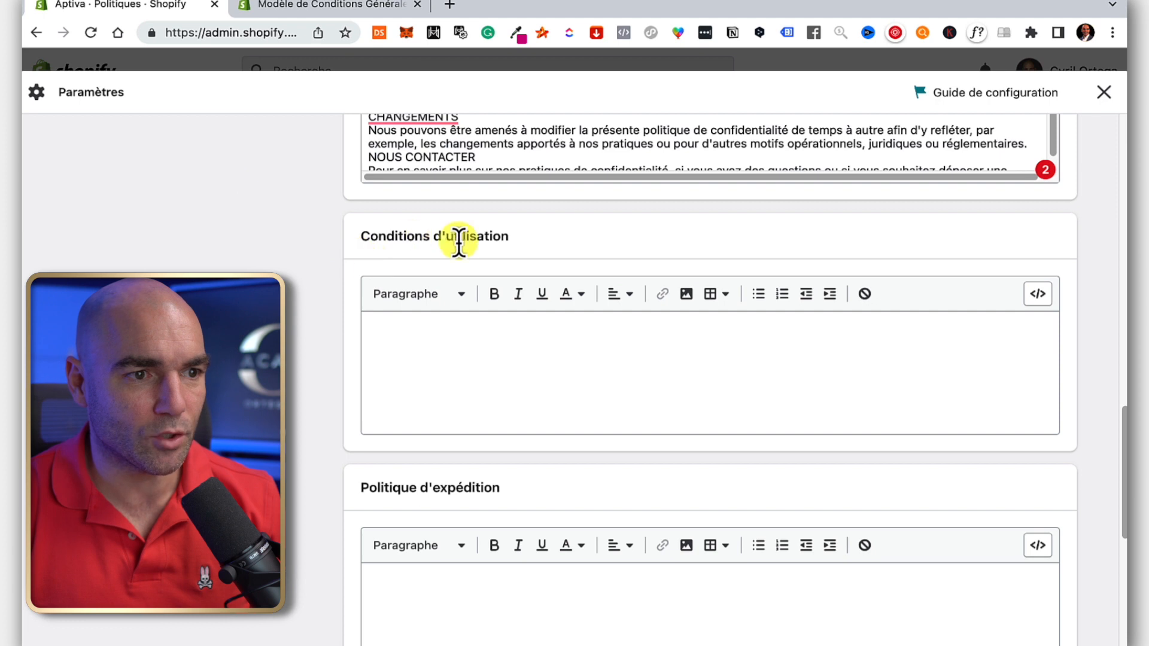
Paste the generated terms into Conditions d'utilisation and save the store policies.
click(411, 339)
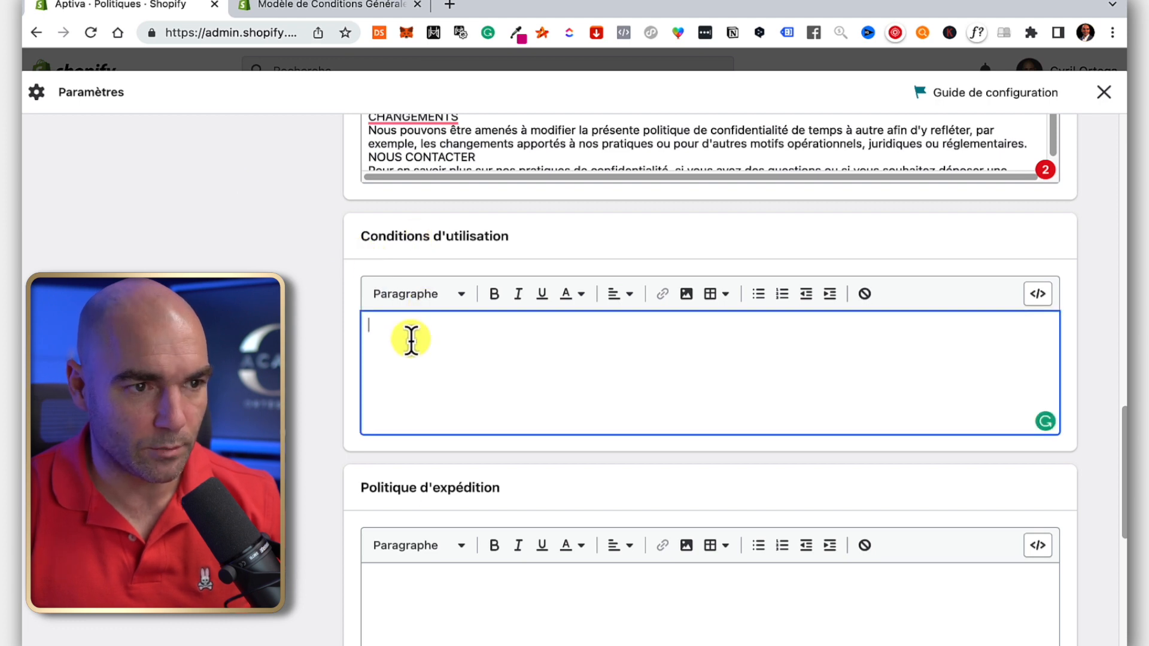
key(super+v)
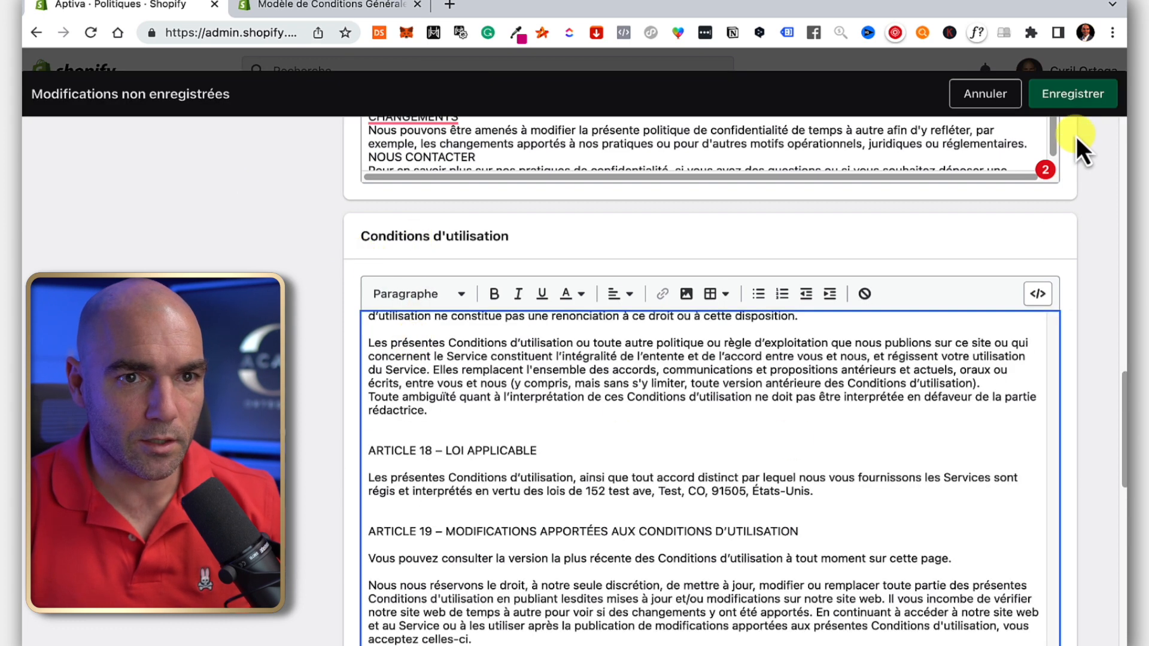
click(1074, 95)
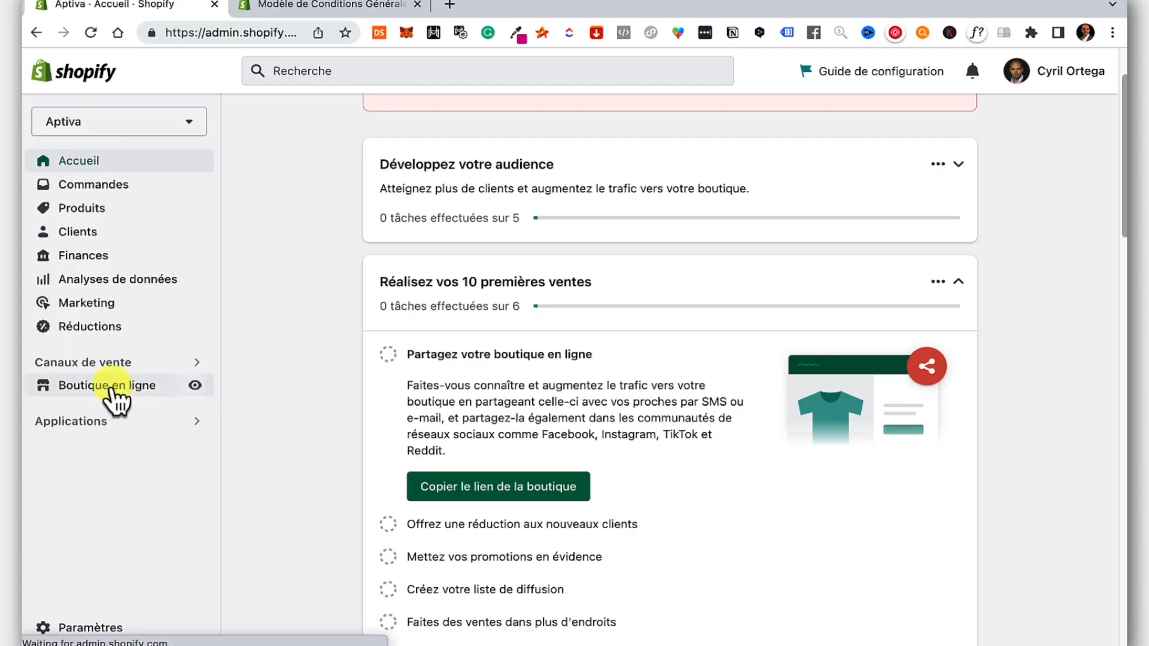
In the footer menu, add a 'Politique de remboursements' item linked to Policies > Refund Policy.
click(111, 390)
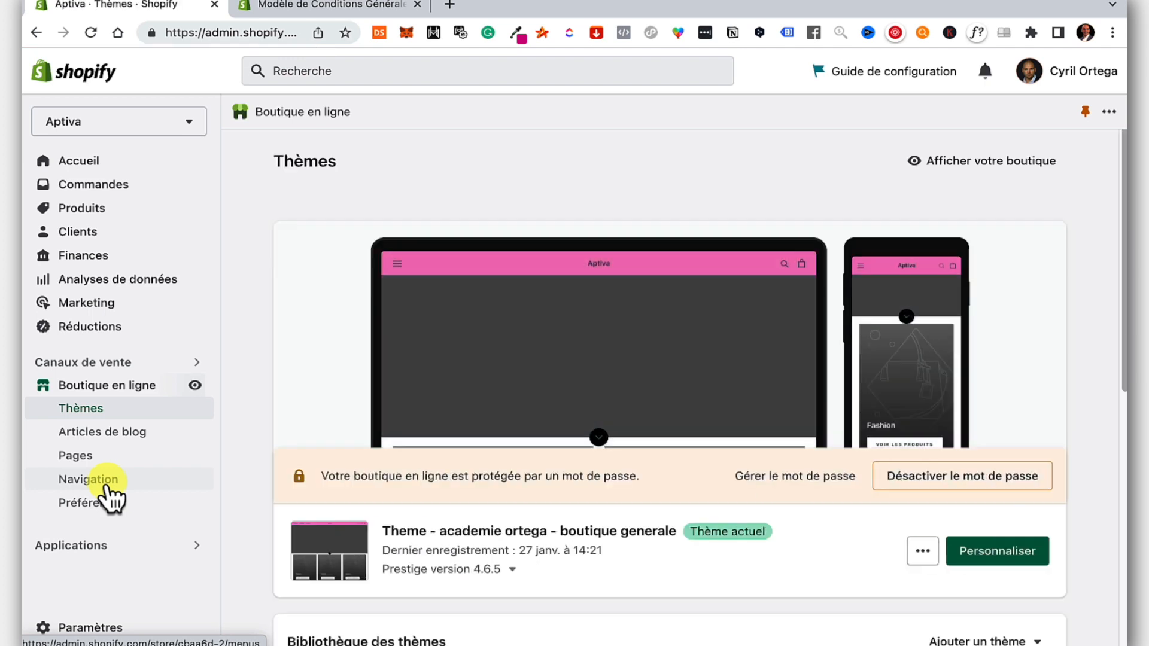
click(111, 496)
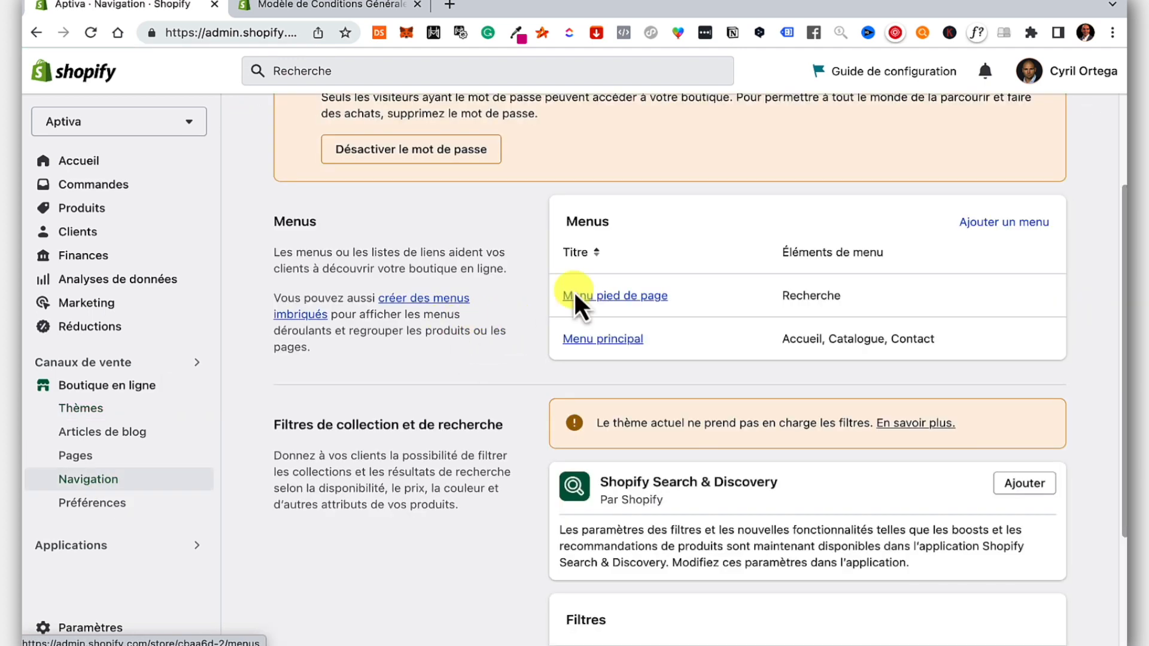
click(616, 297)
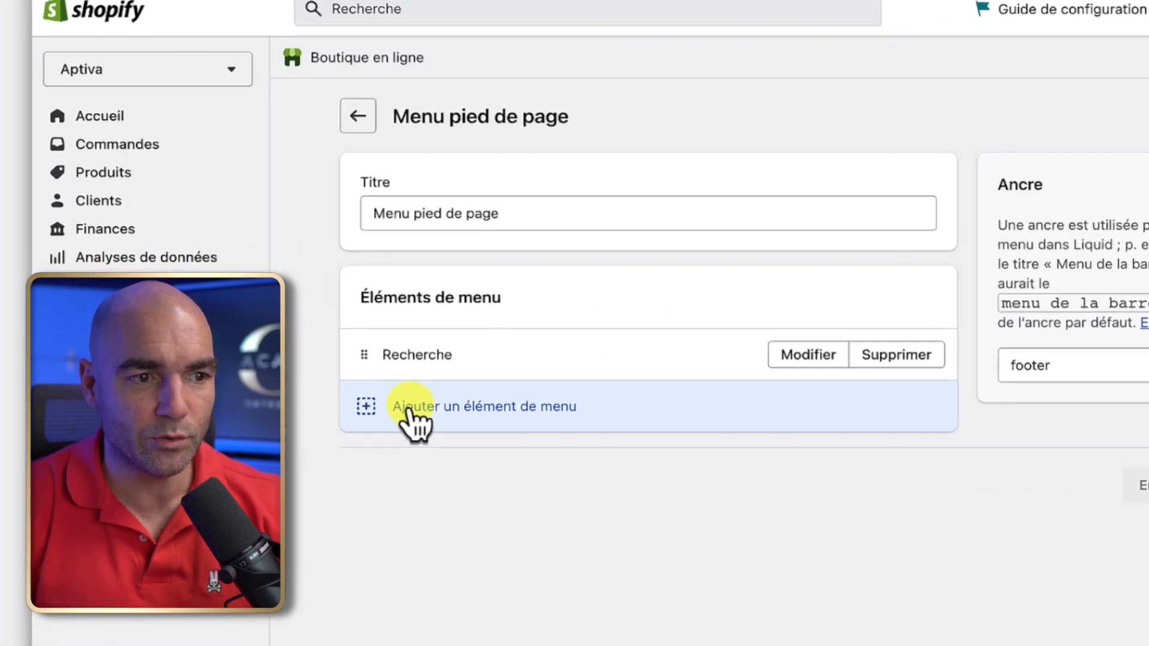
click(534, 412)
click(855, 254)
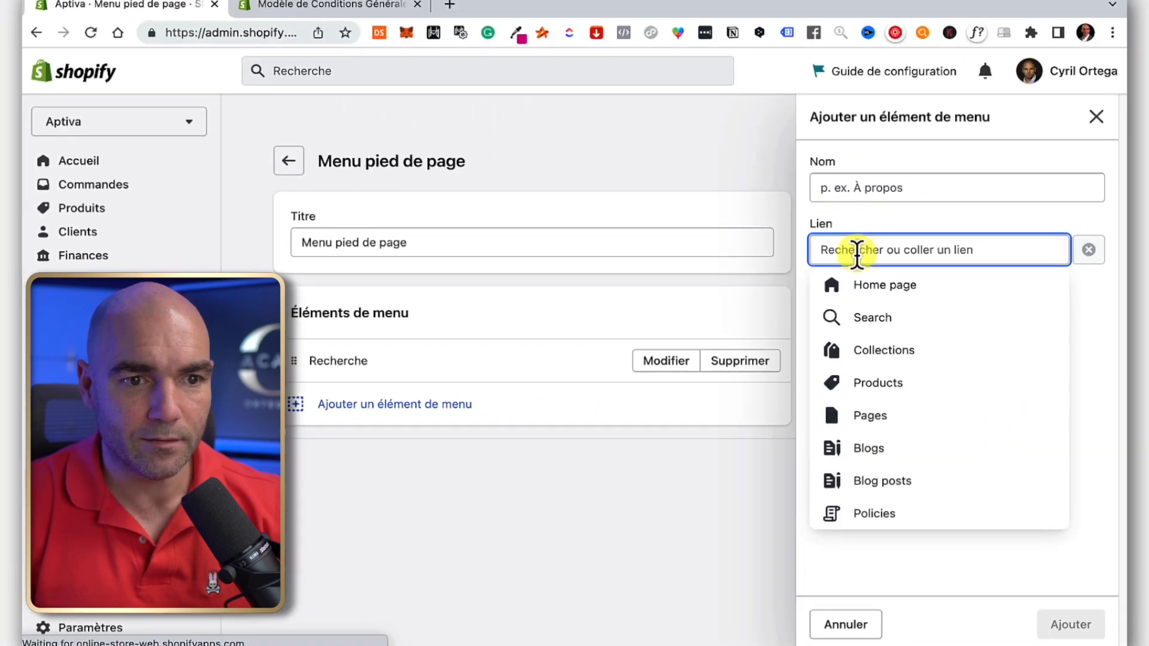
click(908, 516)
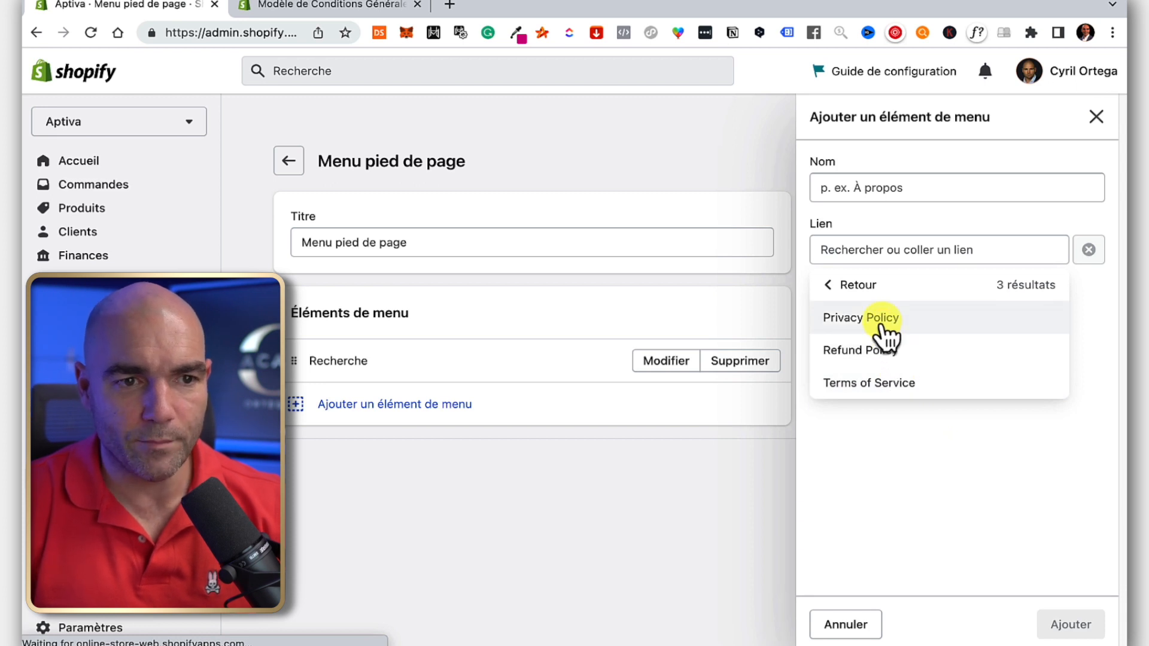
click(872, 351)
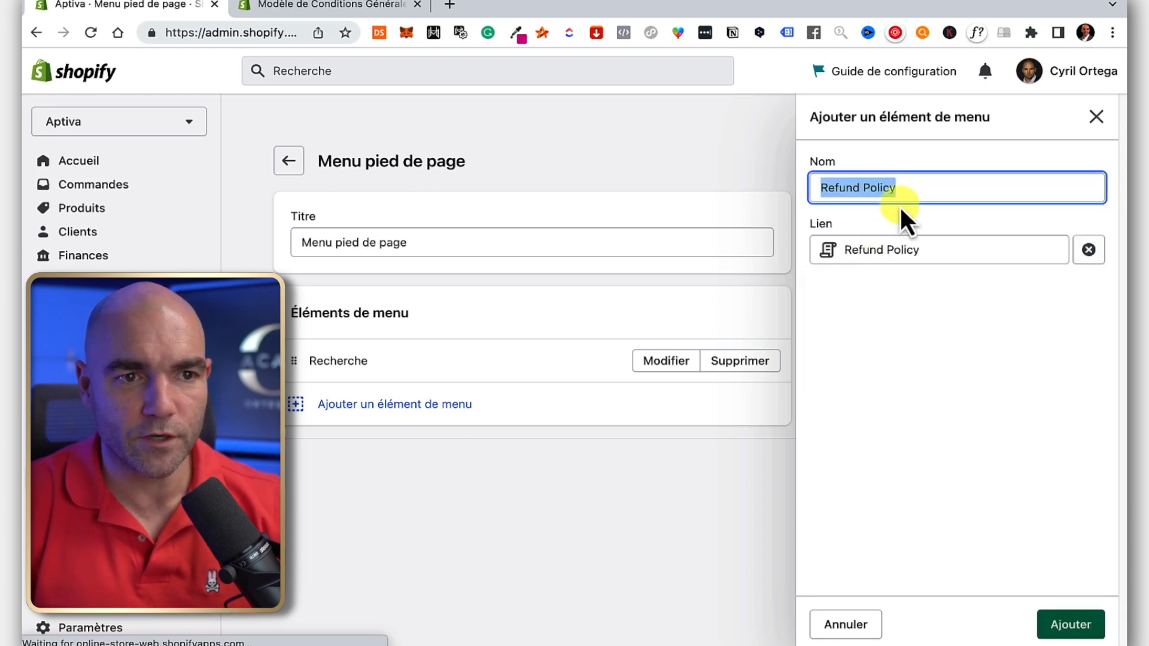
text(Politique de rem)
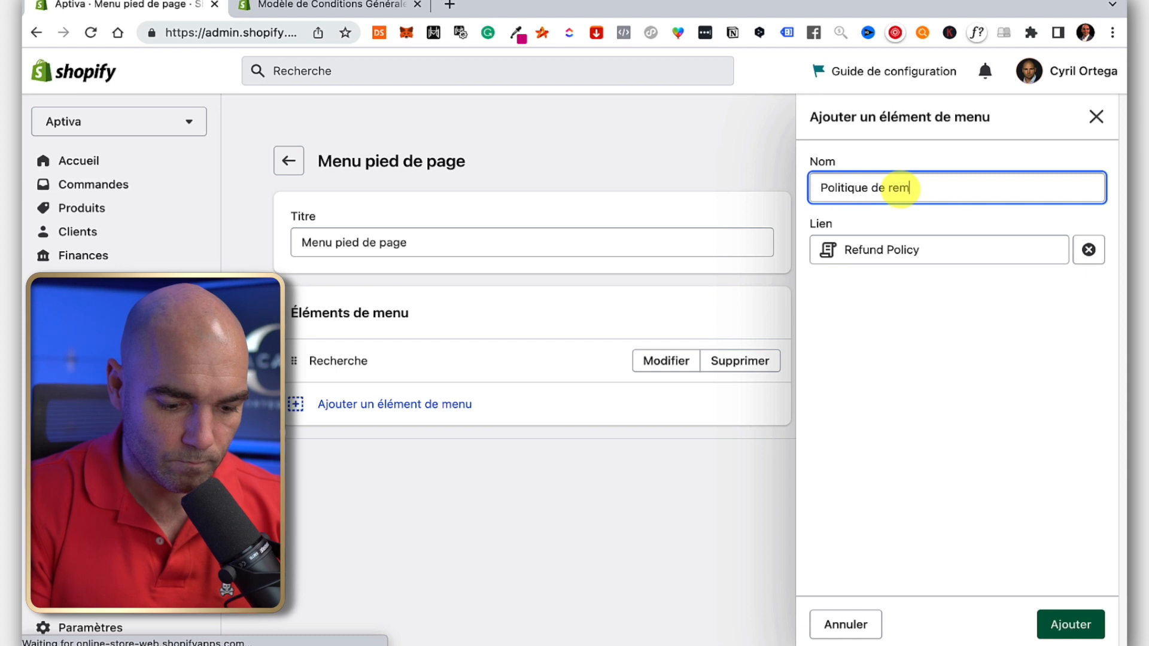
text(boursements)
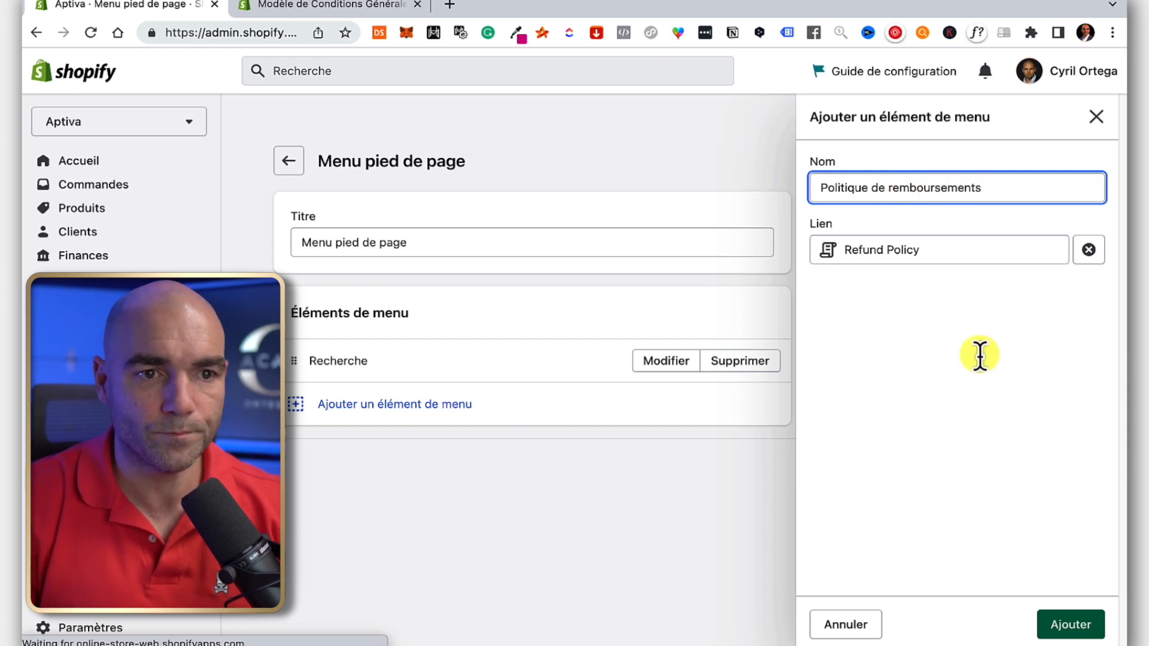
click(1071, 625)
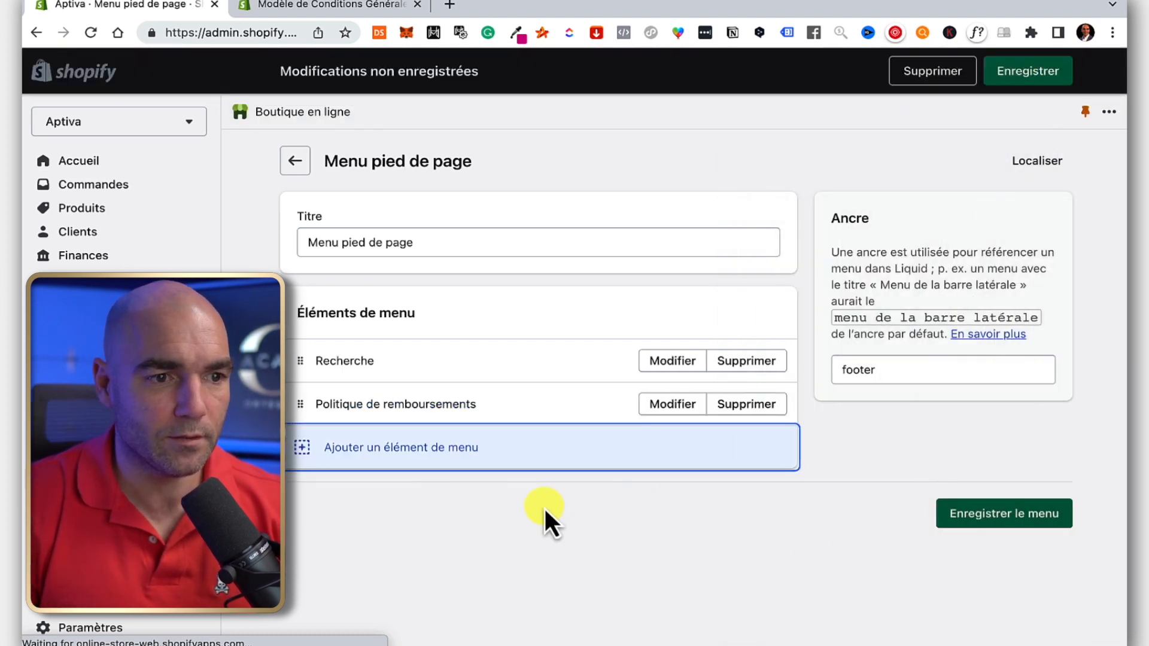
Add a 'Politiques de confidentialitées' footer item linked to Policies > Privacy Policy.
click(397, 449)
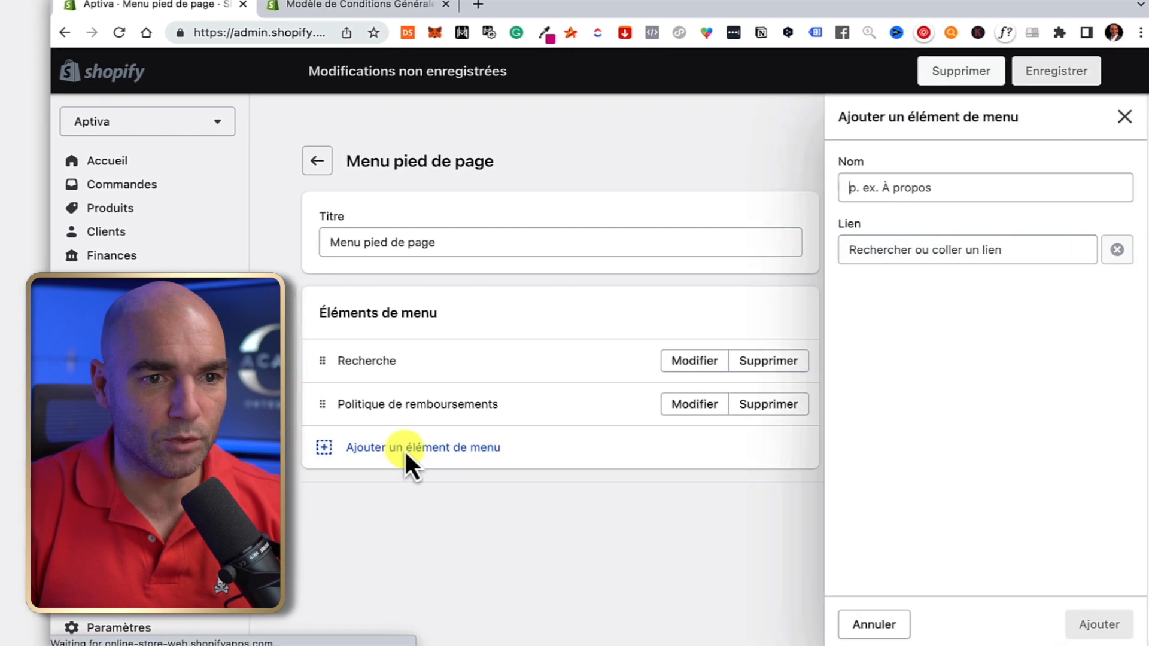
click(905, 252)
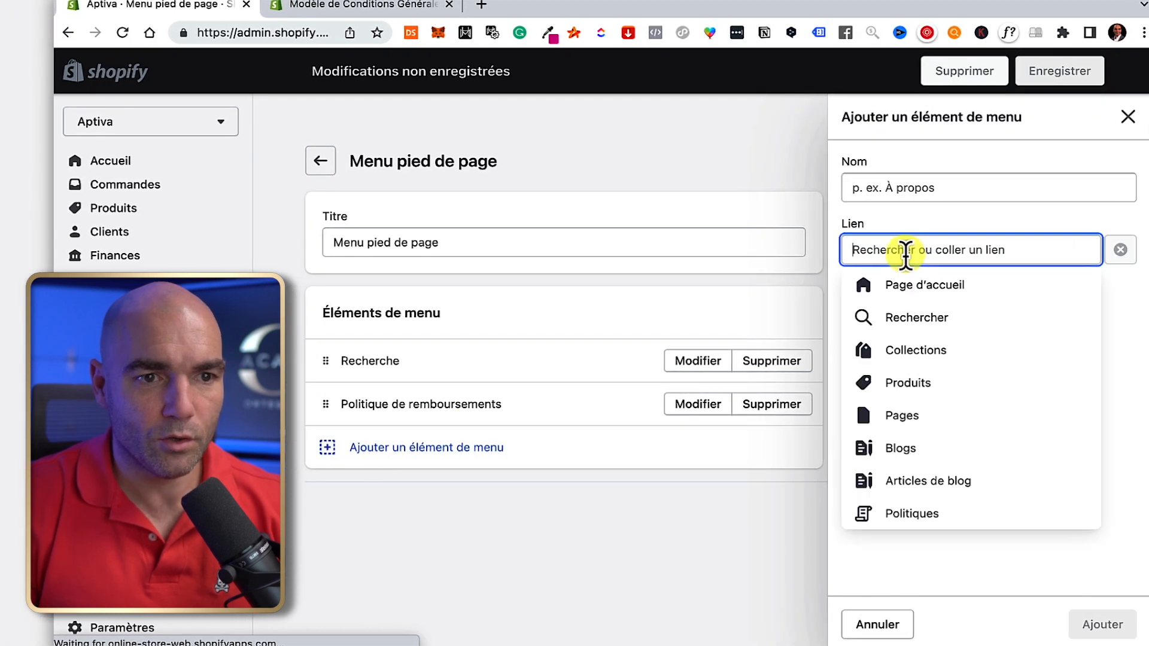
click(916, 511)
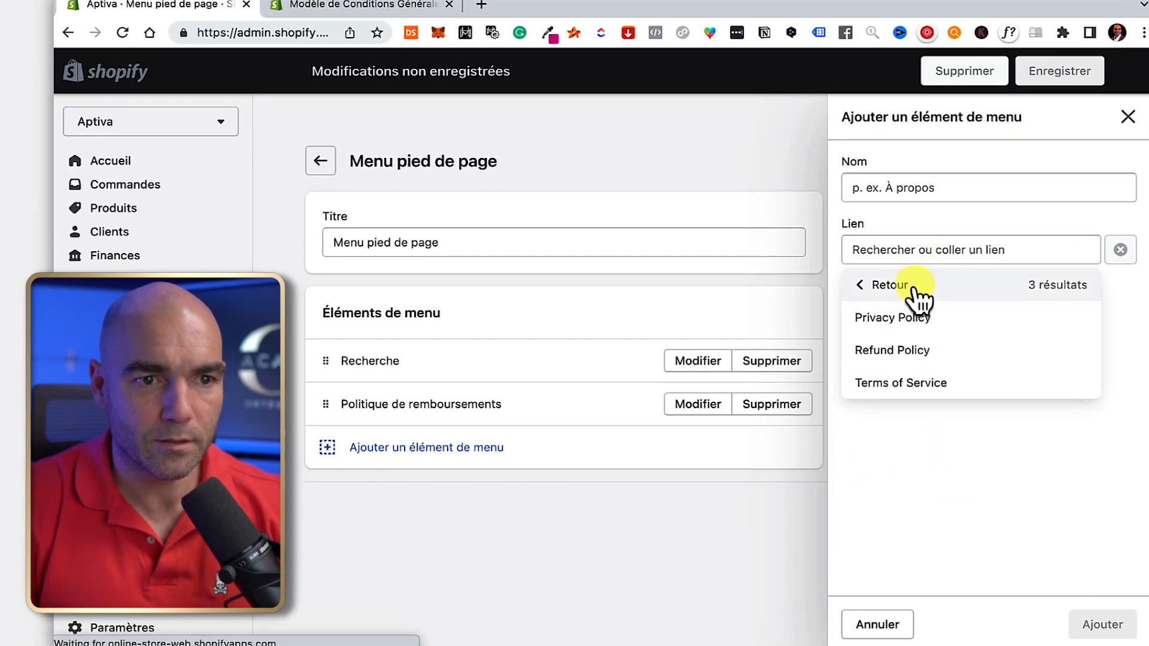
click(910, 326)
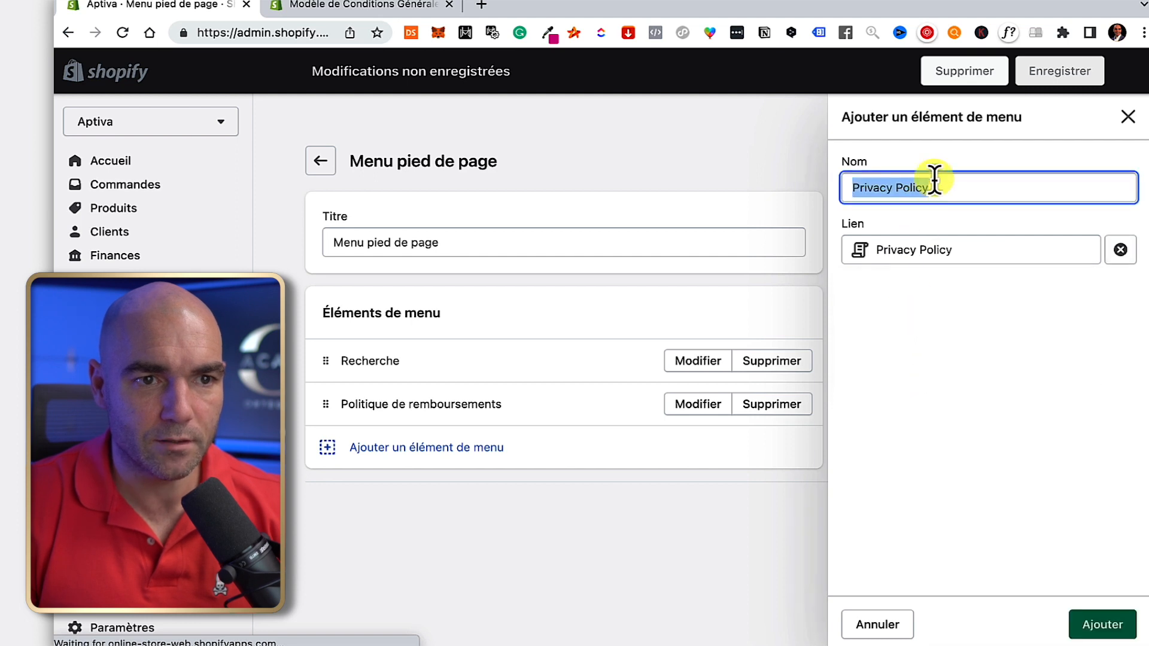
text(Politiques de confidentialitées)
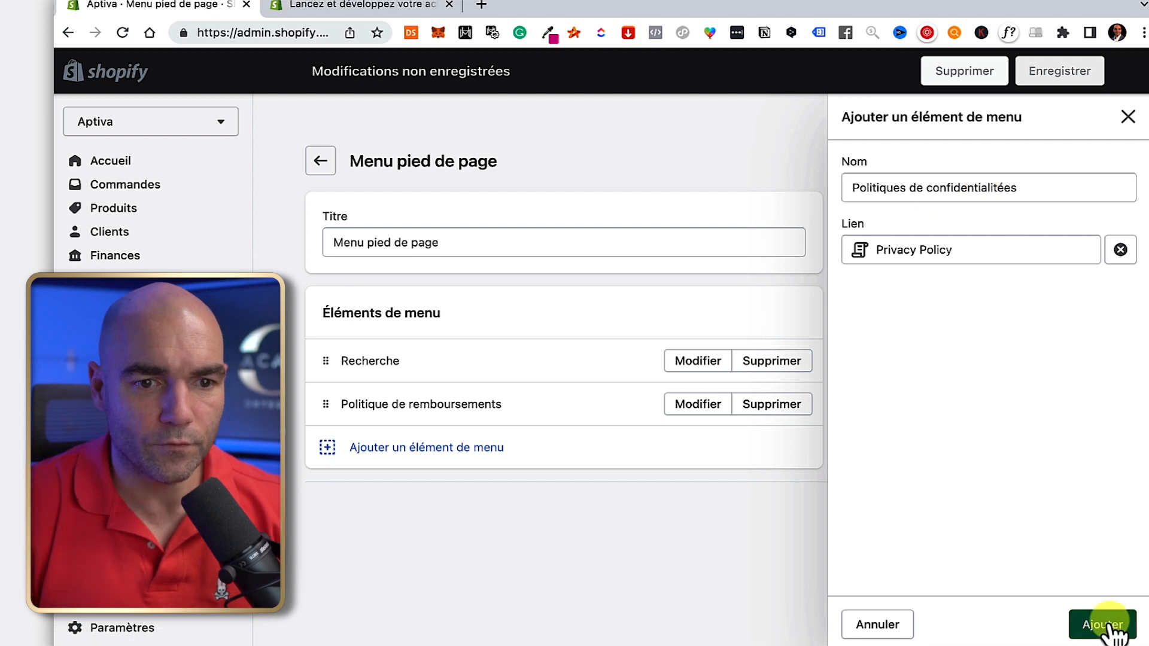
click(1101, 624)
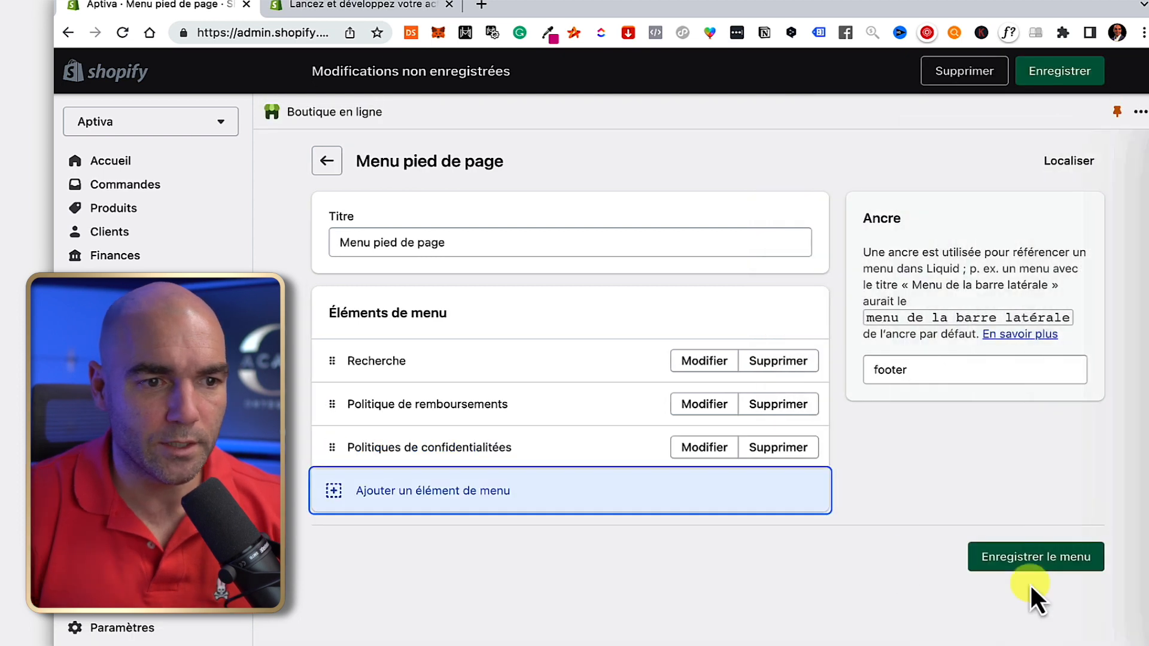
Add a footer menu item 'Conditions générales de ventes' linked to the Terms of Service policy.
click(413, 499)
click(940, 244)
click(926, 514)
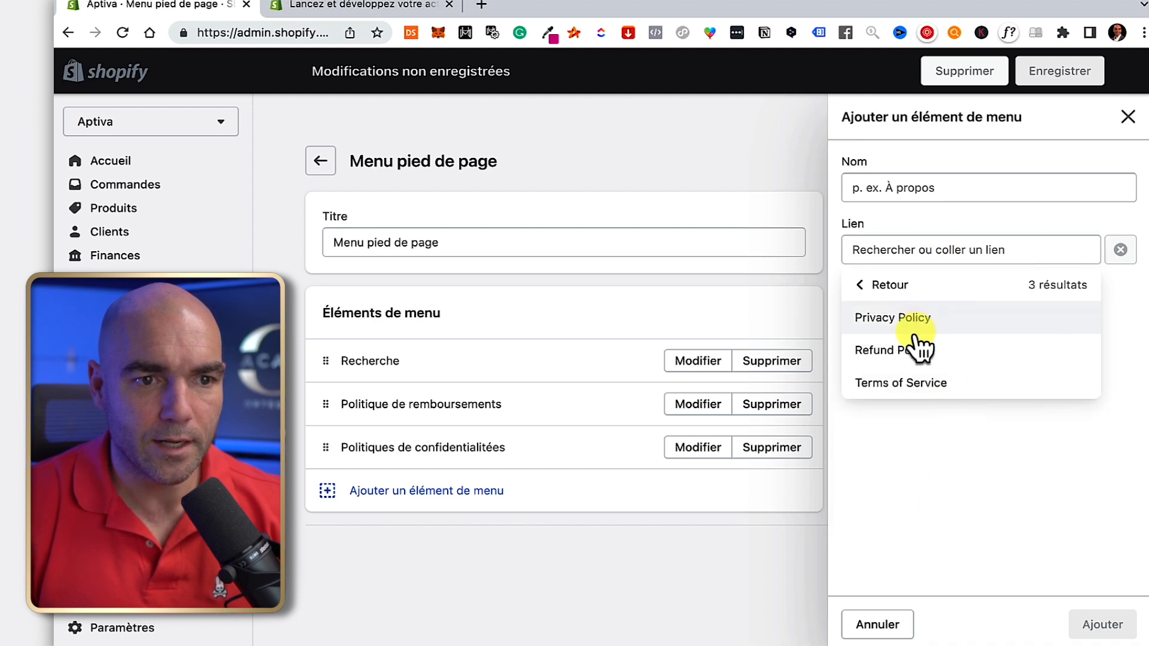
click(903, 382)
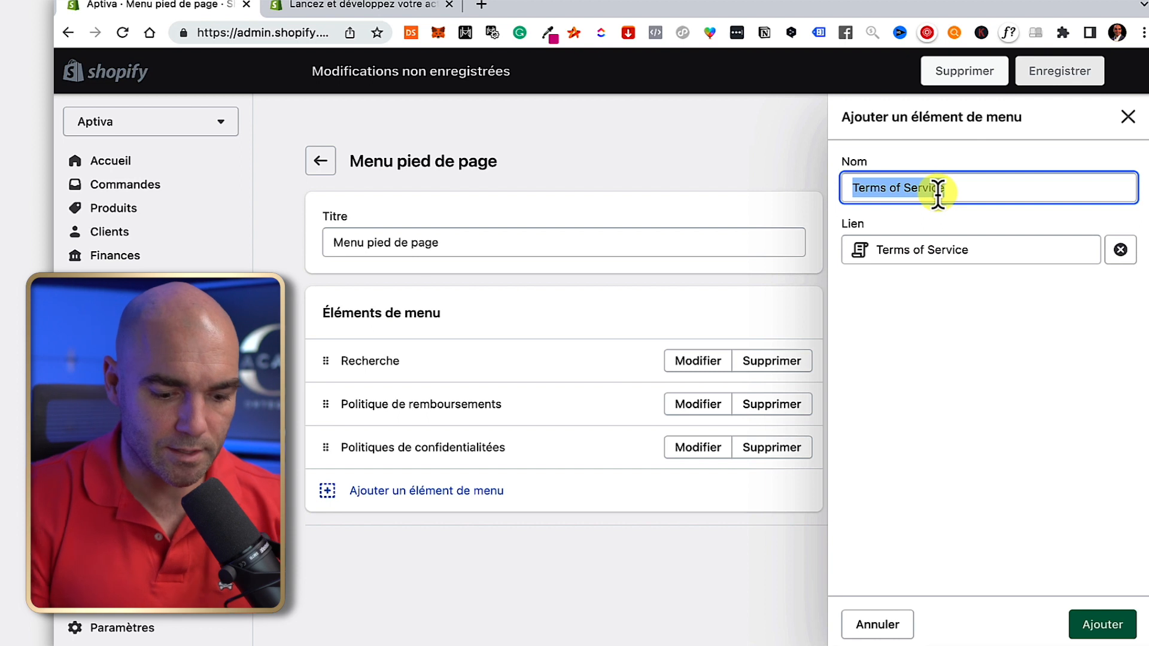
text(Confi)
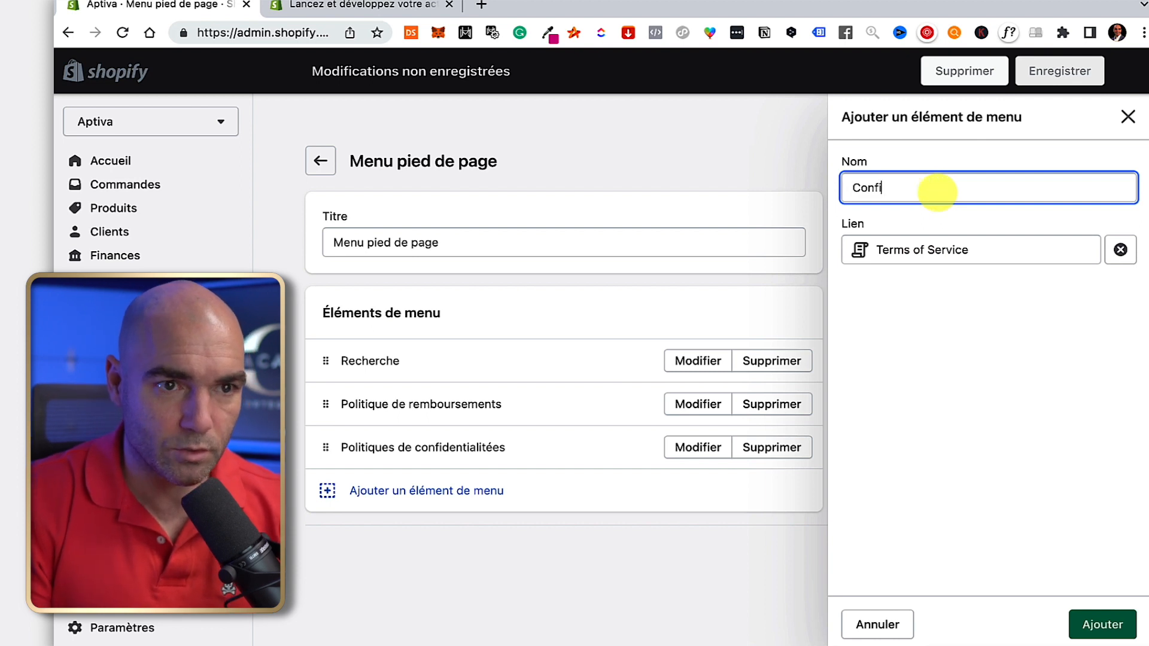
key(BackSpace)
key(BackSpace)
text(ditions générales de vente)
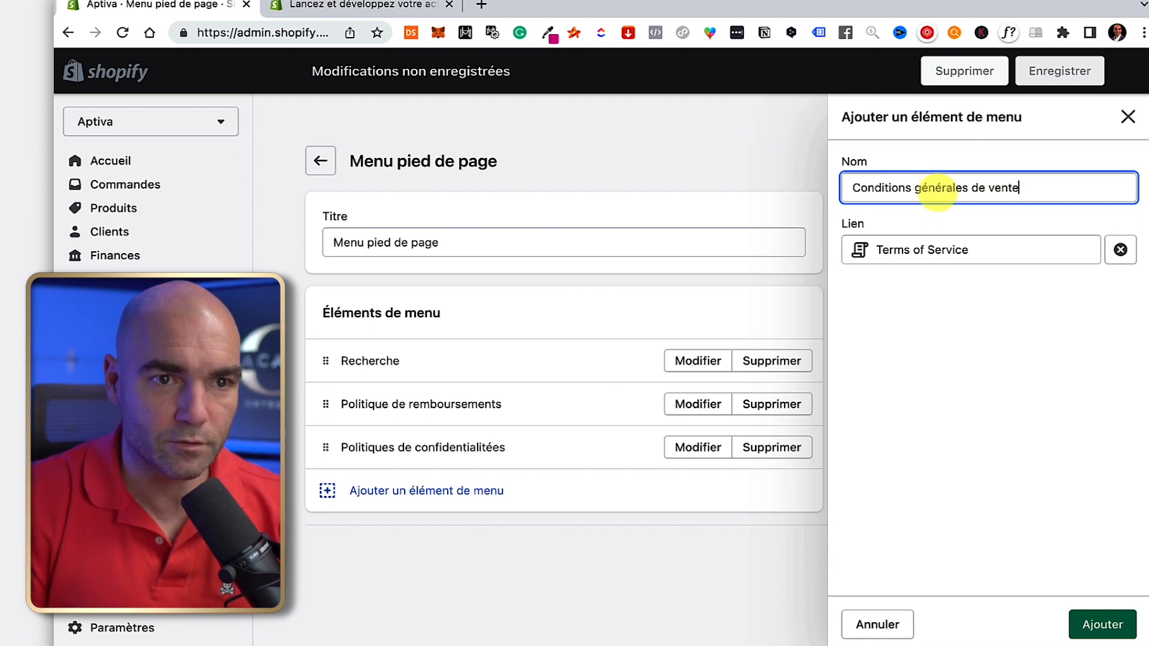
text(s)
click(1101, 624)
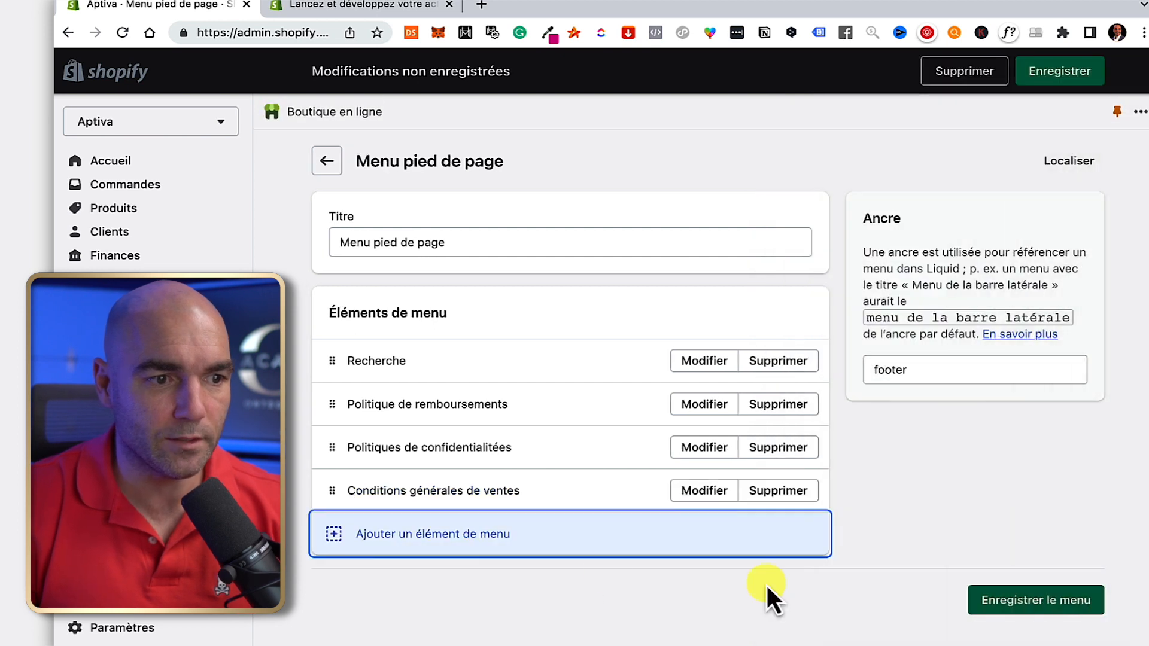
click(506, 580)
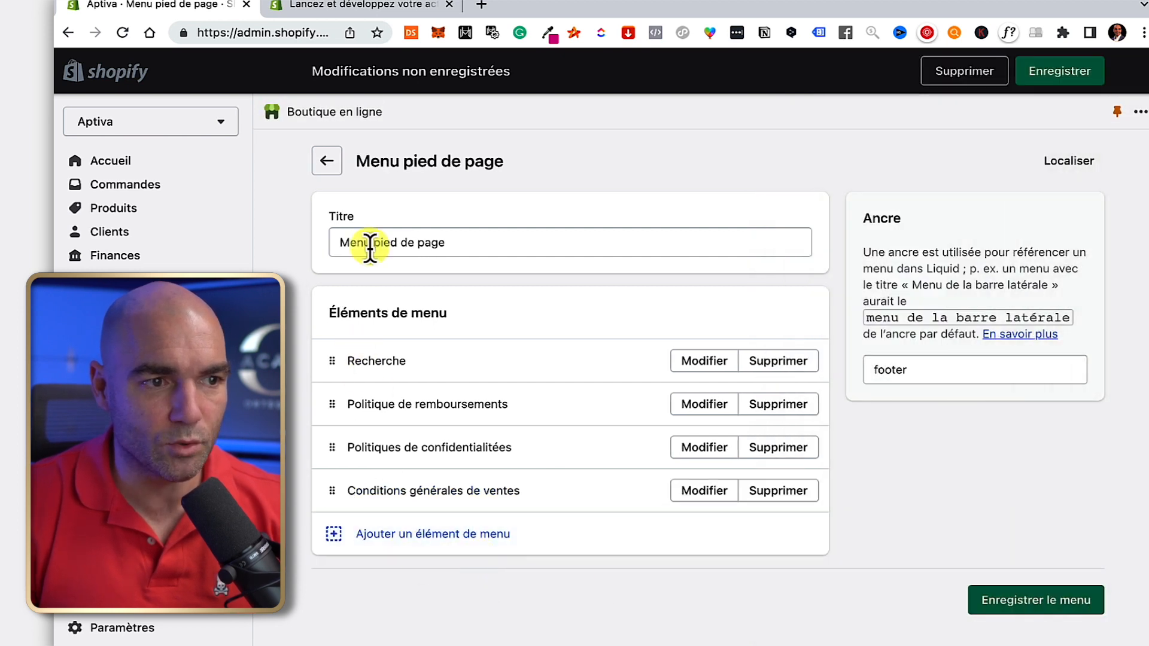
Save the footer menu and check the updated footer on the live storefront.
click(1029, 601)
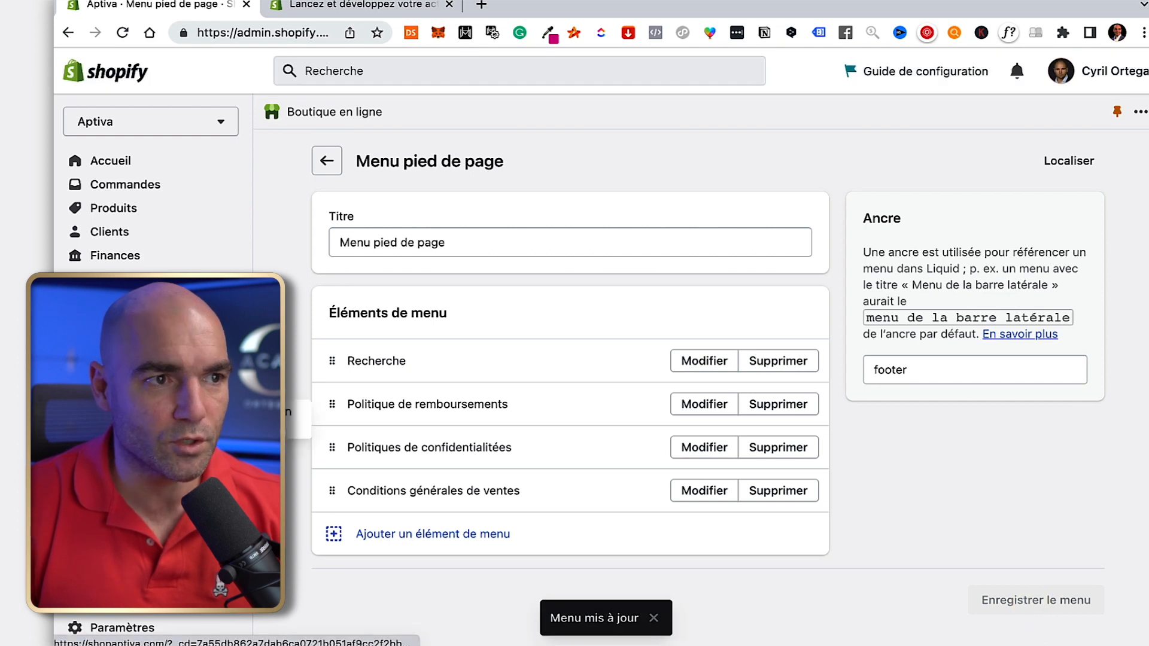
click(234, 384)
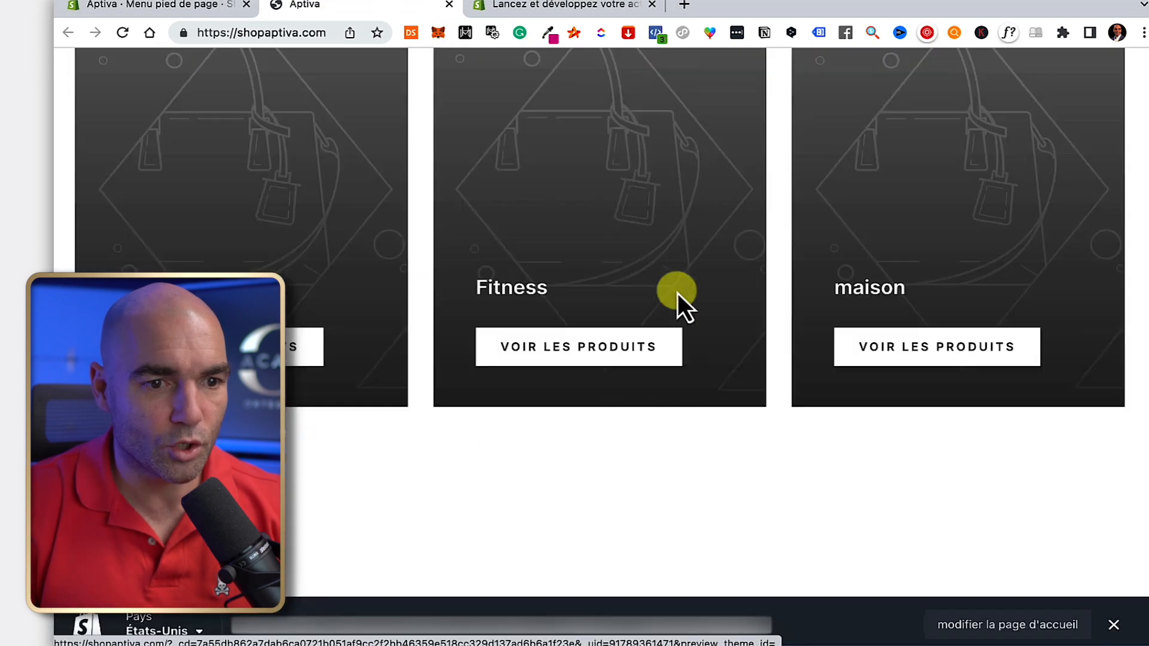
scroll(677, 293, down, 10)
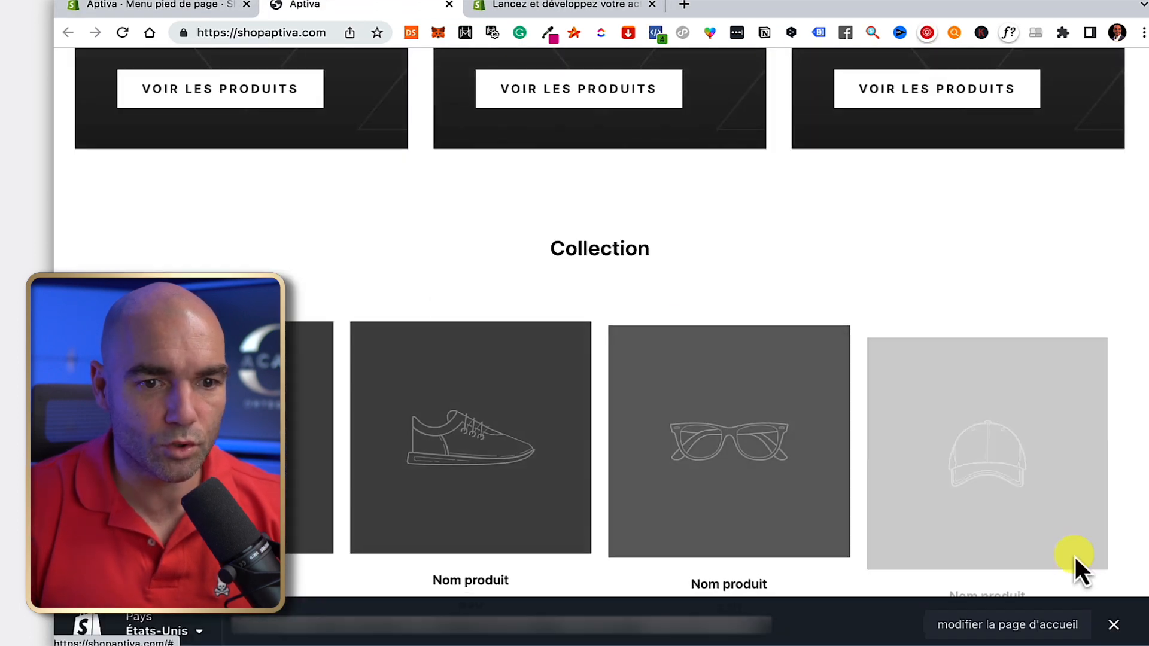
scroll(734, 397, down, 15)
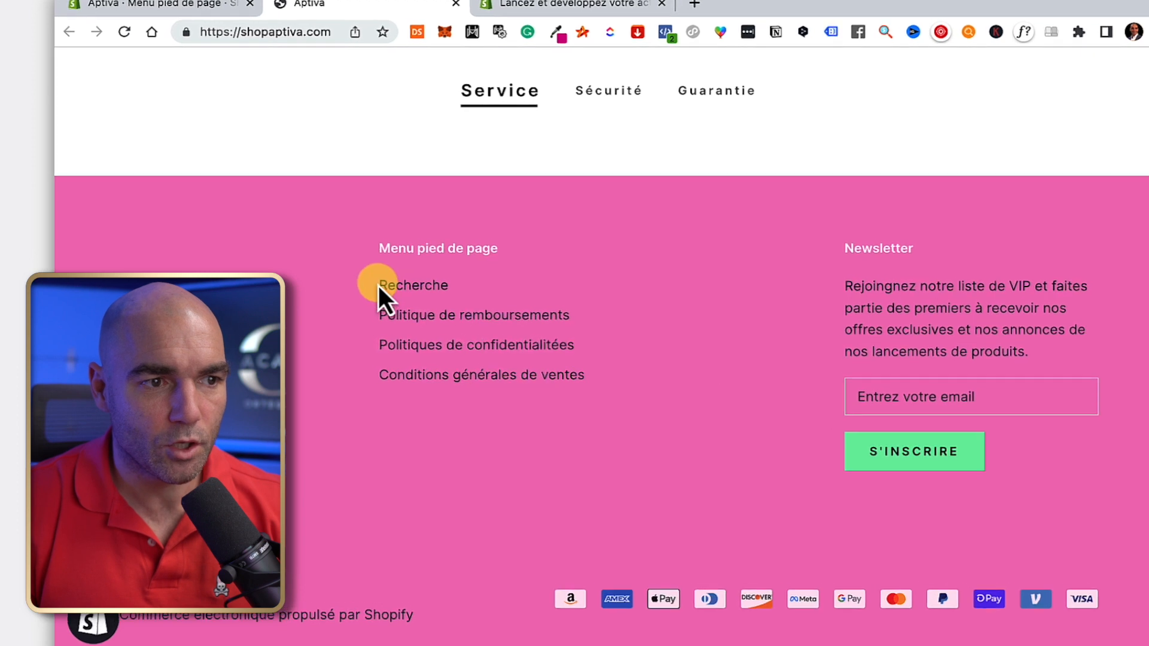